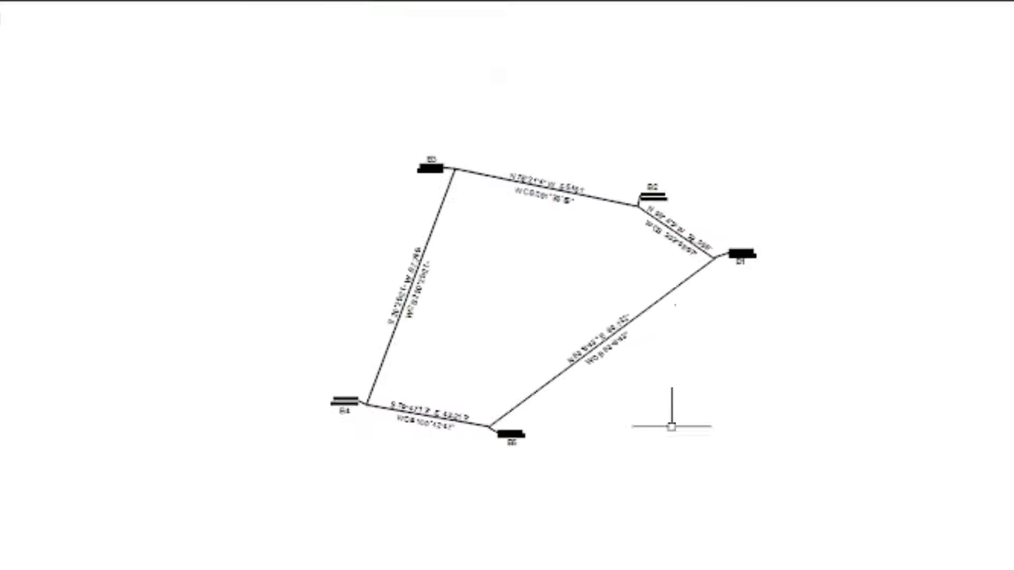
# Zoom around the B1–B5 traverse to read its leg labels, then minimize AutoCAD to the desktop.
pyautogui.scroll(2, 661, 181)
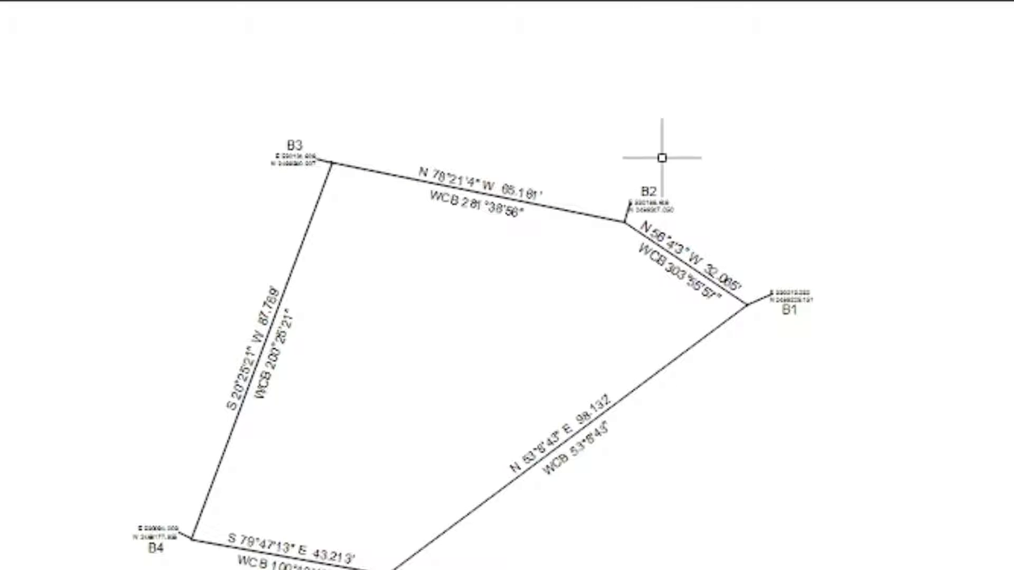
pyautogui.scroll(-2, 704, 180)
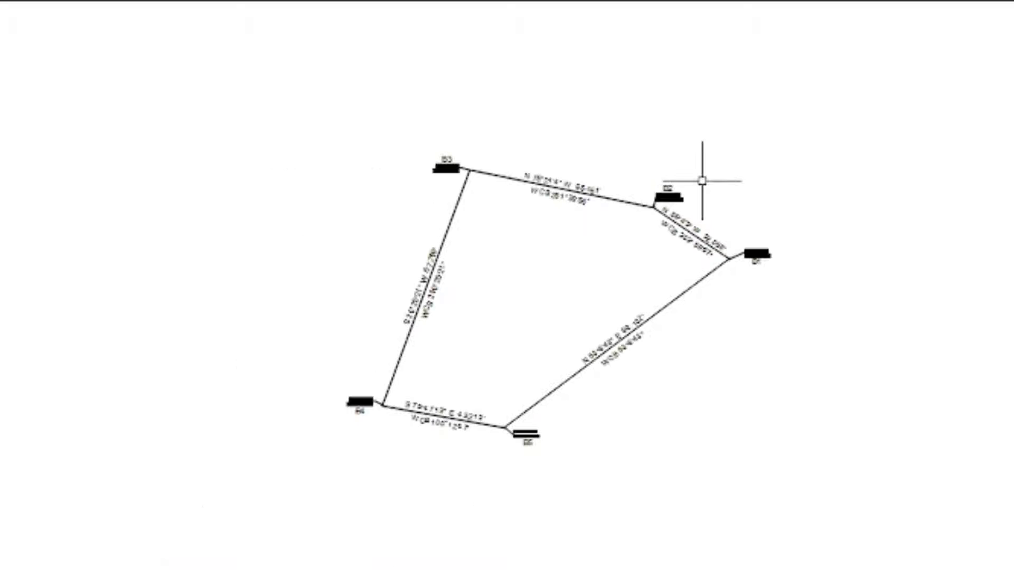
pyautogui.scroll(2, 760, 220)
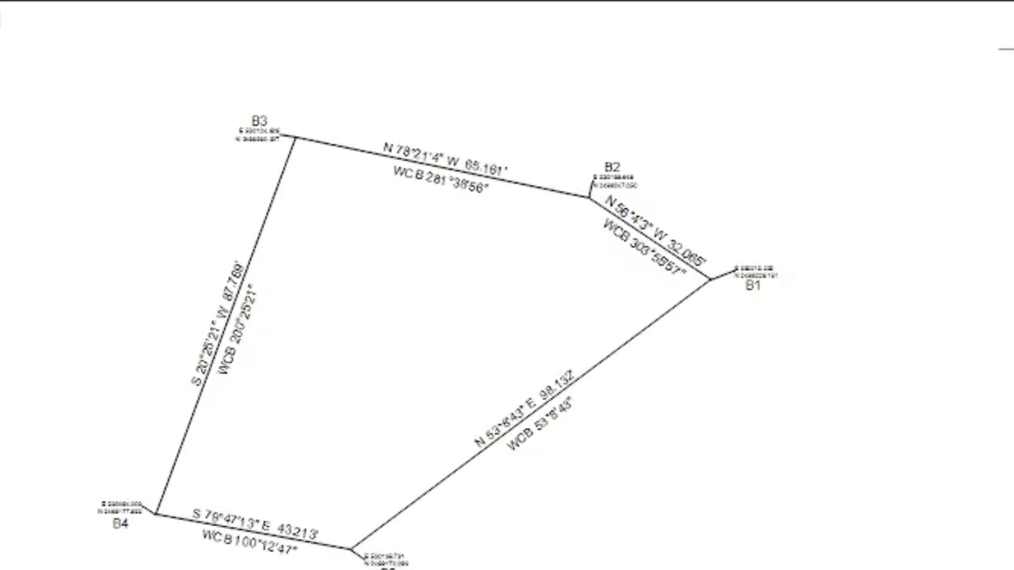
pyautogui.press('super+d')
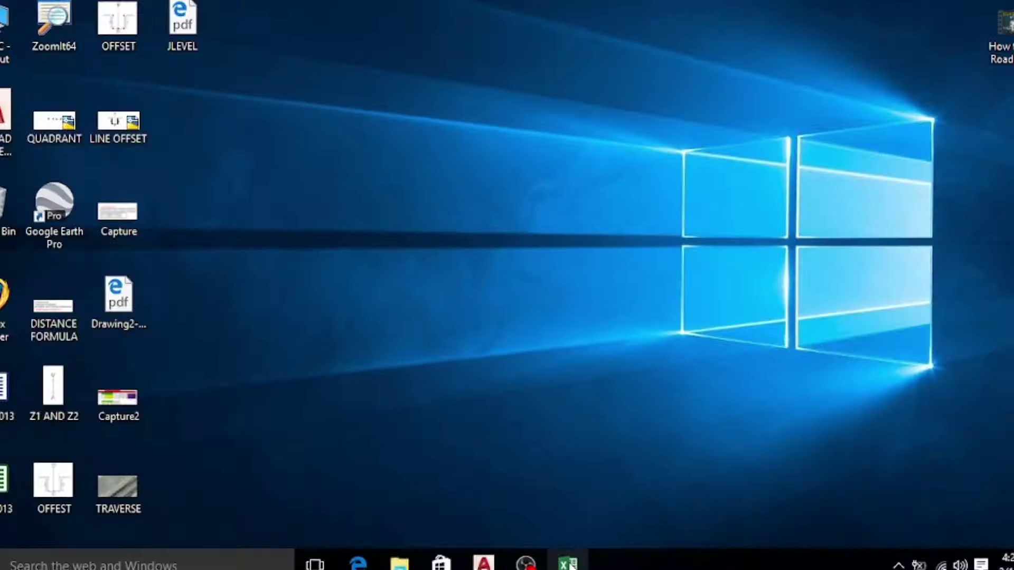
# Restore the Excel traverse workbook from the taskbar.
pyautogui.click(569, 563)
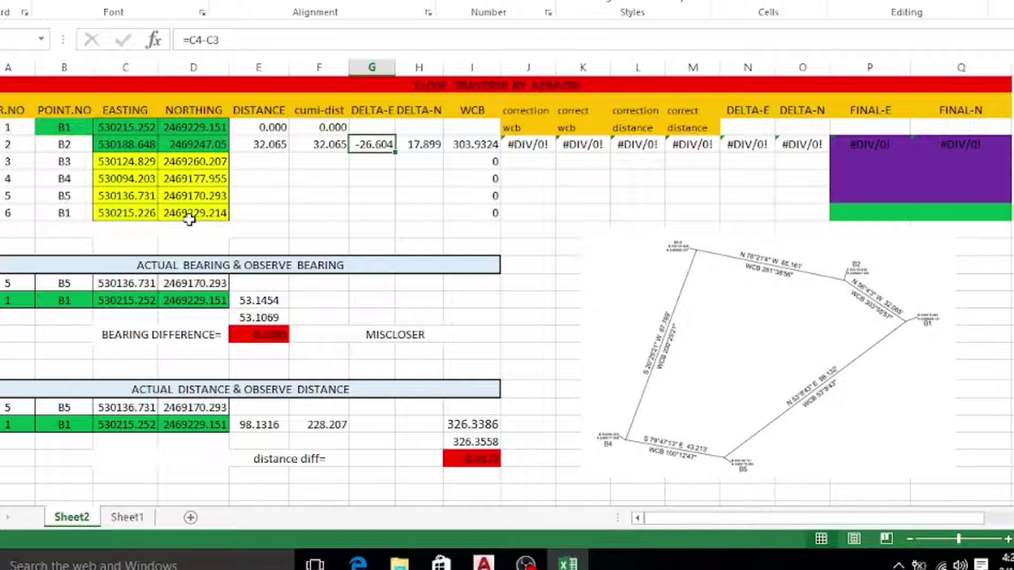
# Enter =SQRT((C4-C3)^2+(D4-D3)^2) for B2 and fill it down to B1, giving 32.065–98.149.
pyautogui.click(255, 140)
pyautogui.doubleClick(253, 144)
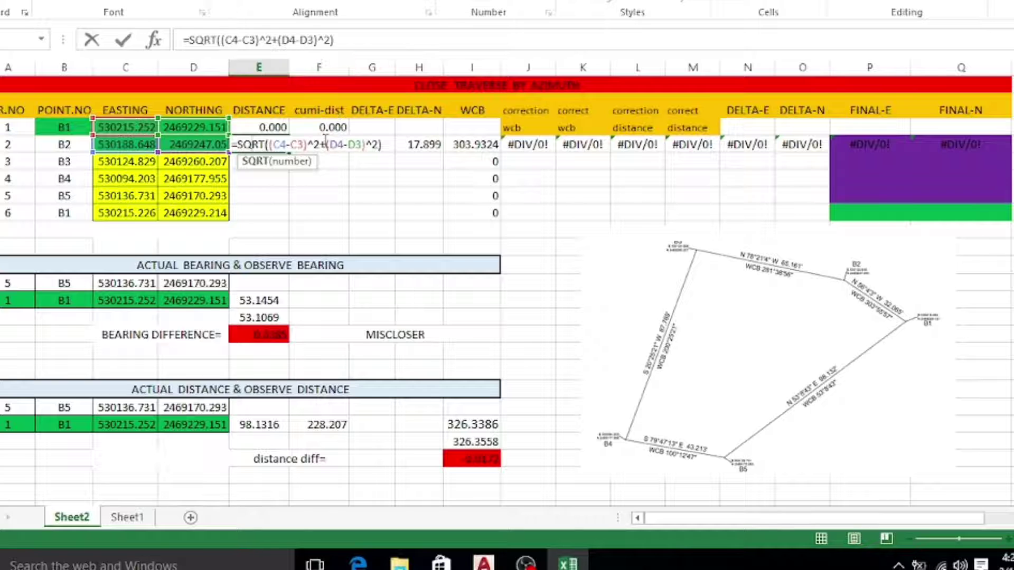
pyautogui.press('Return')
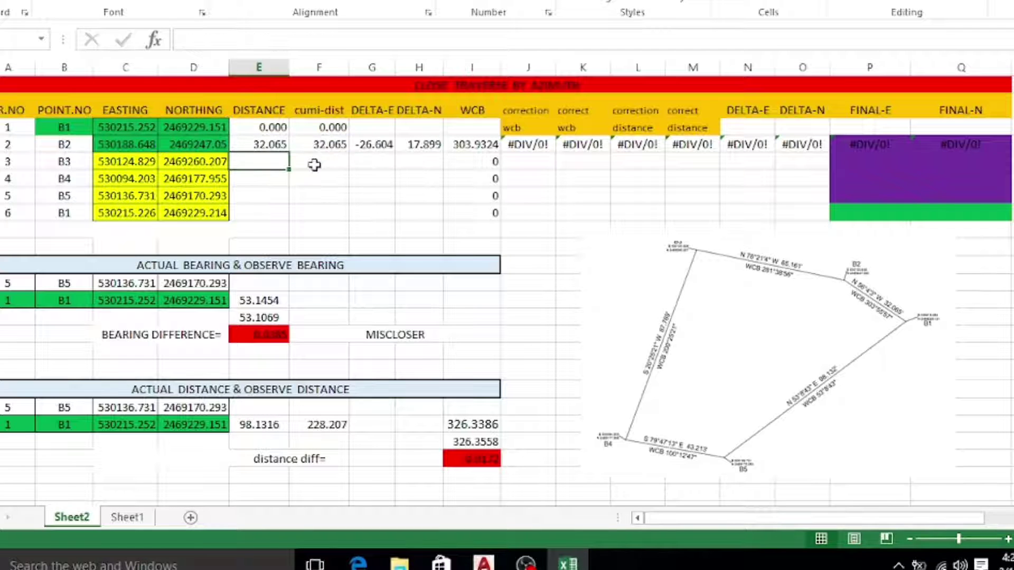
pyautogui.click(267, 143)
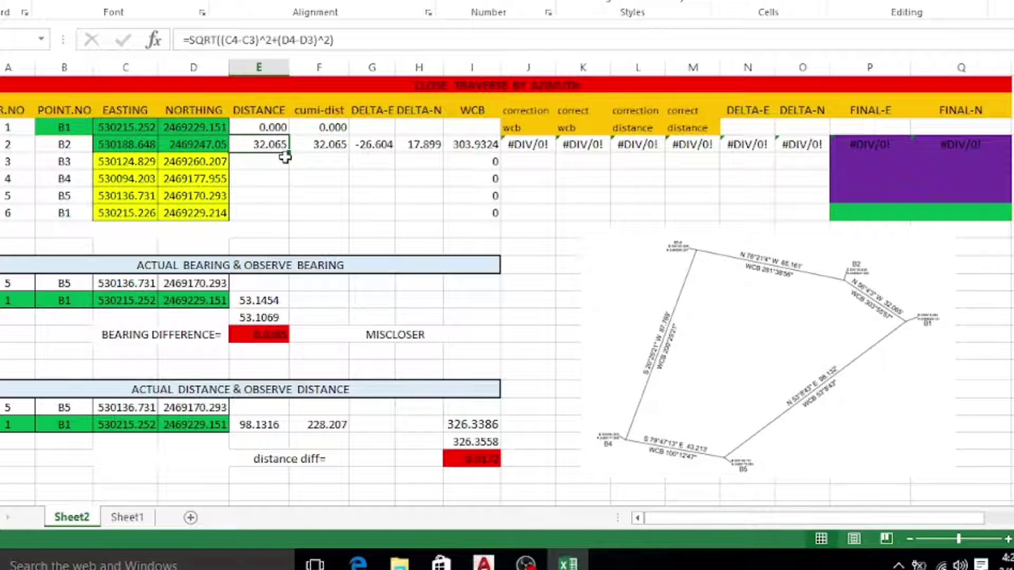
pyautogui.moveTo(289, 153); pyautogui.dragTo(289, 216)
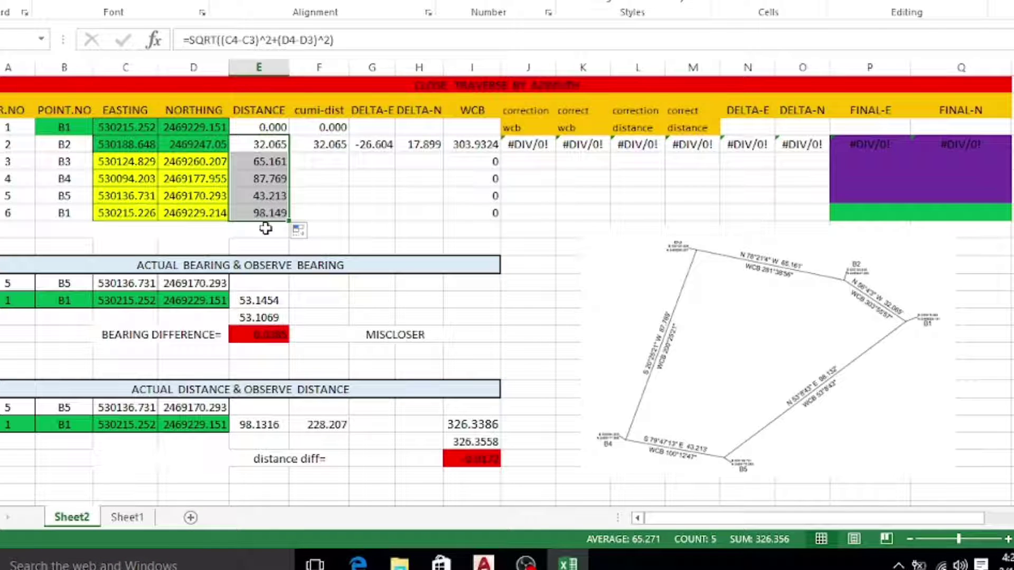
# Enter =F3+E4 as B2's running total and fill it down, reaching 326.356 at B1.
pyautogui.doubleClick(310, 142)
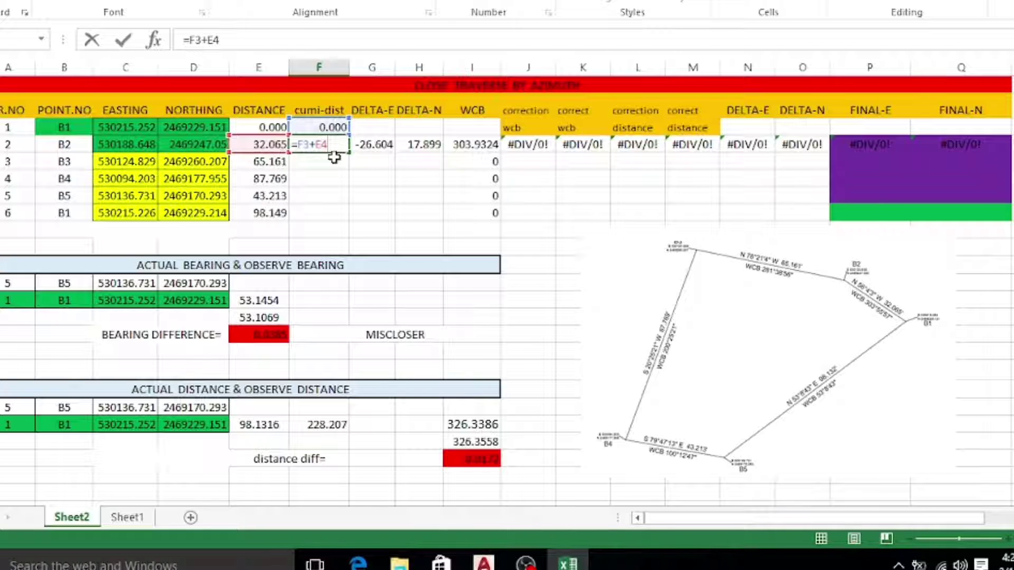
pyautogui.press('Return')
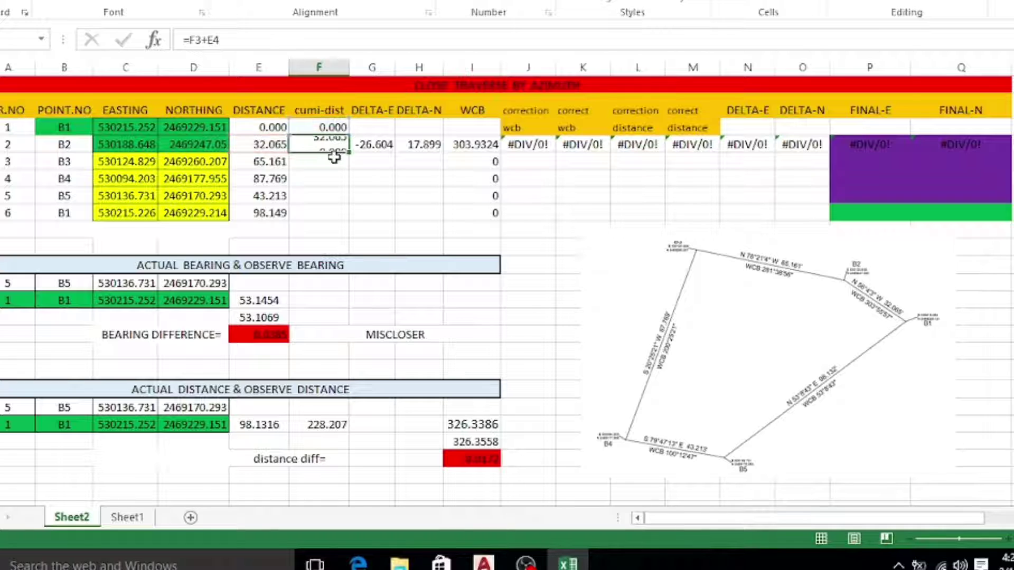
pyautogui.click(327, 150)
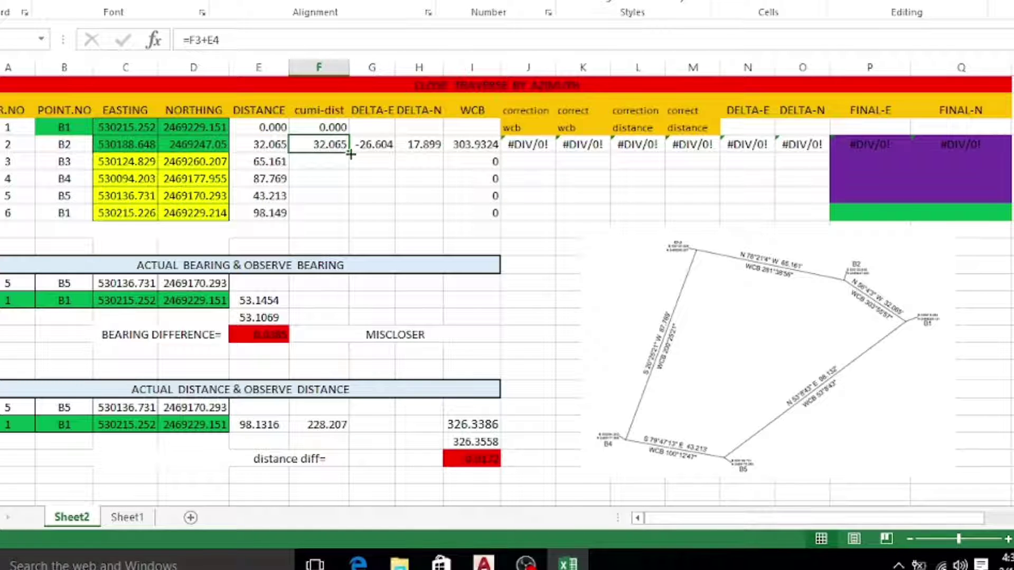
pyautogui.moveTo(347, 152); pyautogui.dragTo(358, 228)
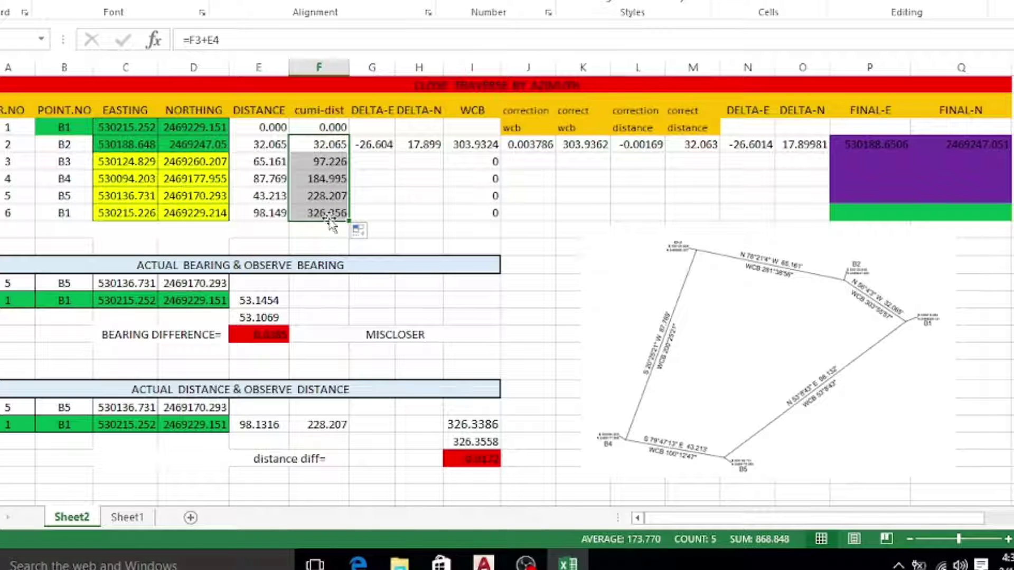
# Enter =C4-C3 as B2's DELTA-E and fill it down to the closing B1.
pyautogui.click(377, 144)
pyautogui.doubleClick(376, 144)
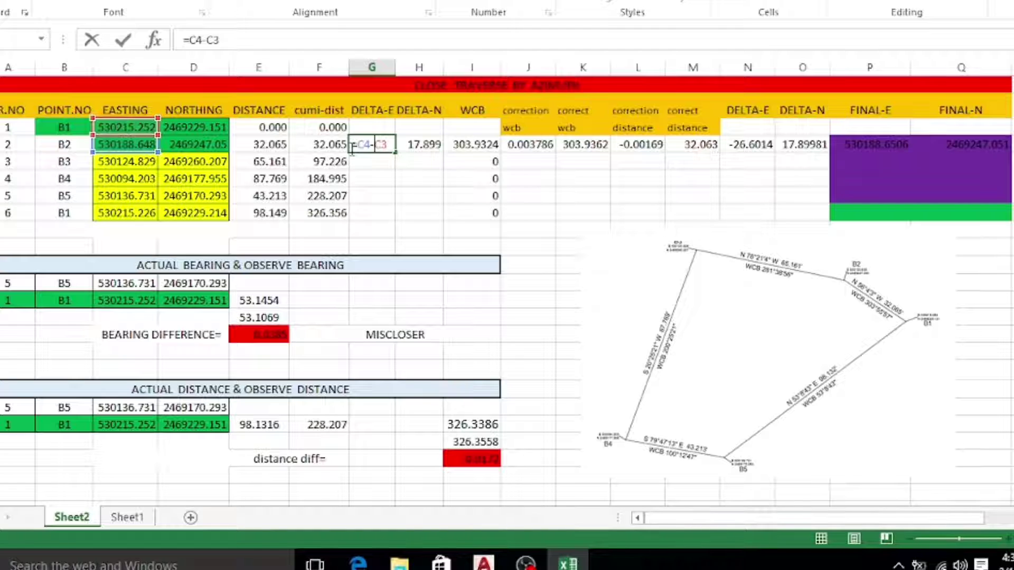
pyautogui.press('Return')
pyautogui.click(383, 148)
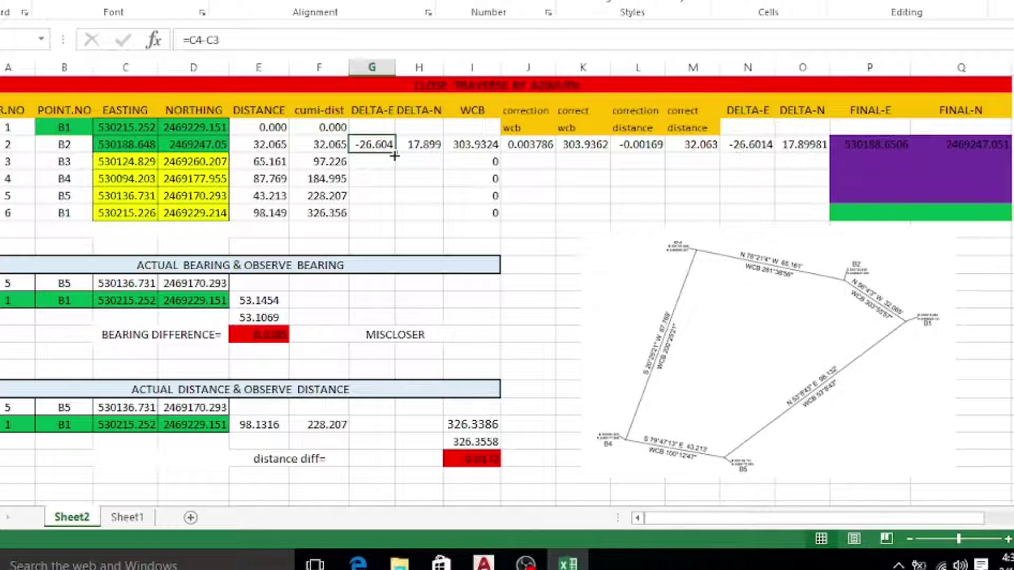
pyautogui.moveTo(395, 154); pyautogui.dragTo(395, 221)
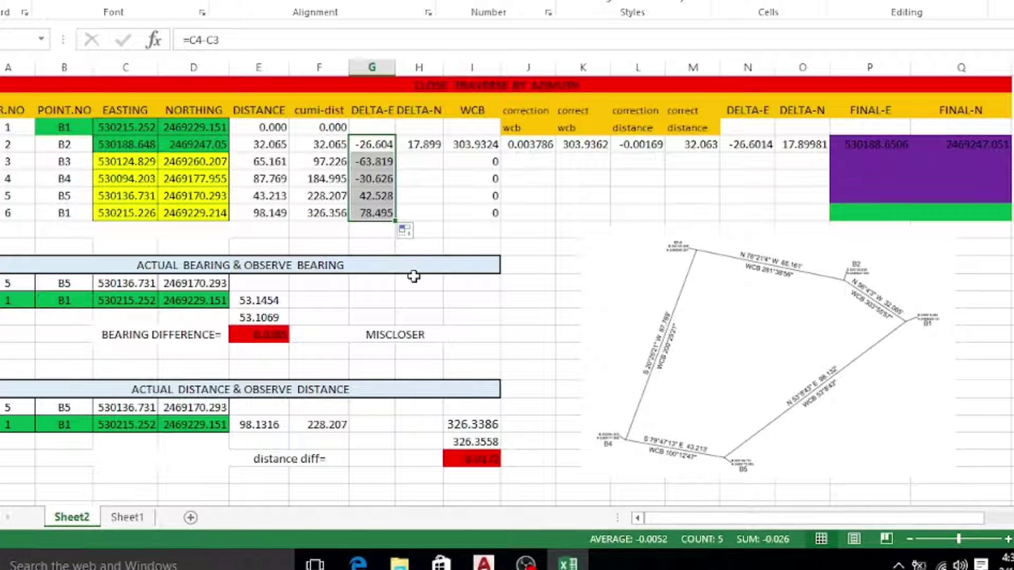
# Enter =D4-D3 as B2's DELTA-N and fill it down to the closing B1.
pyautogui.doubleClick(426, 144)
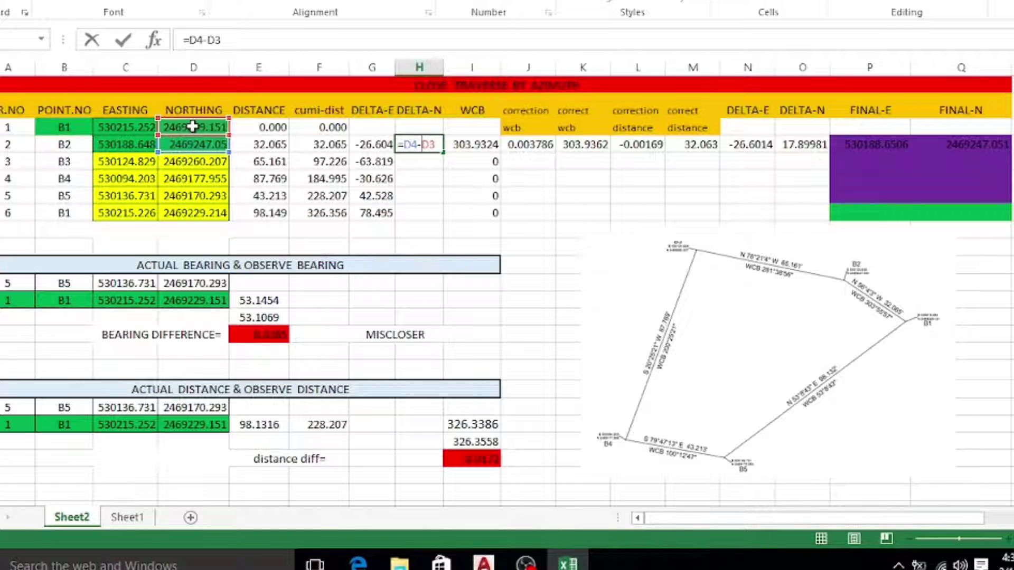
pyautogui.press('Return')
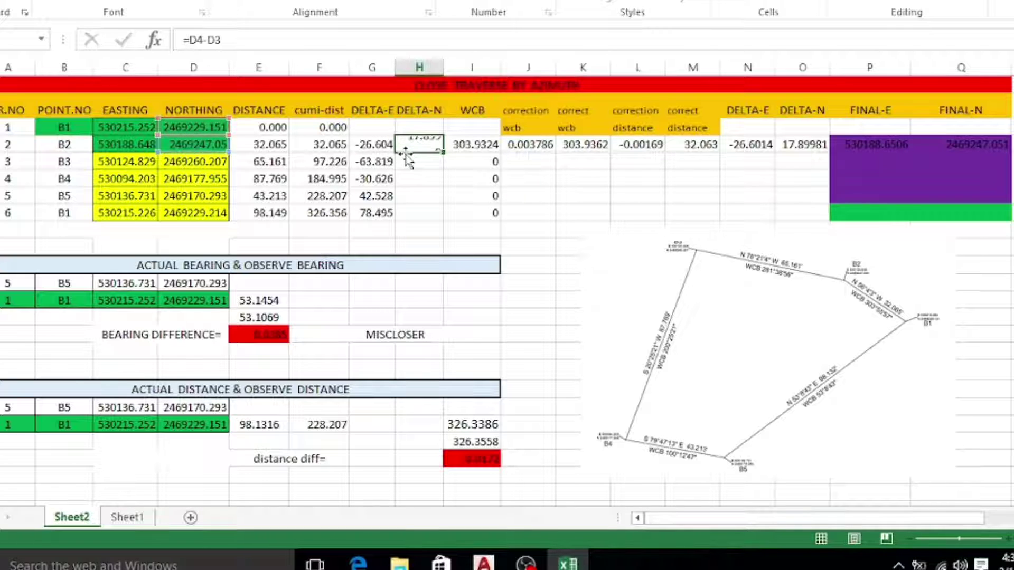
pyautogui.click(429, 147)
pyautogui.moveTo(443, 153); pyautogui.dragTo(434, 226)
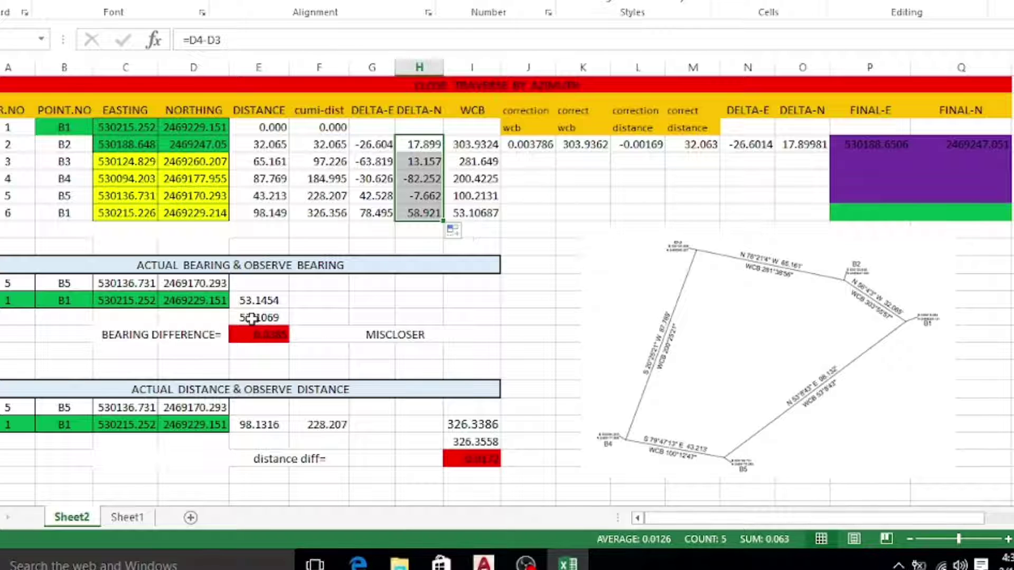
pyautogui.click(243, 317)
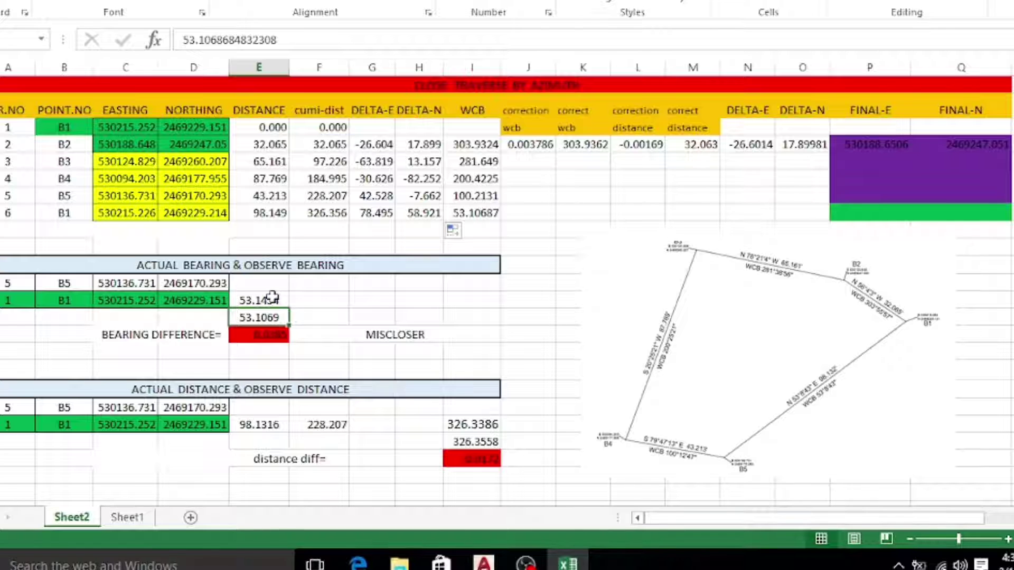
pyautogui.click(272, 298)
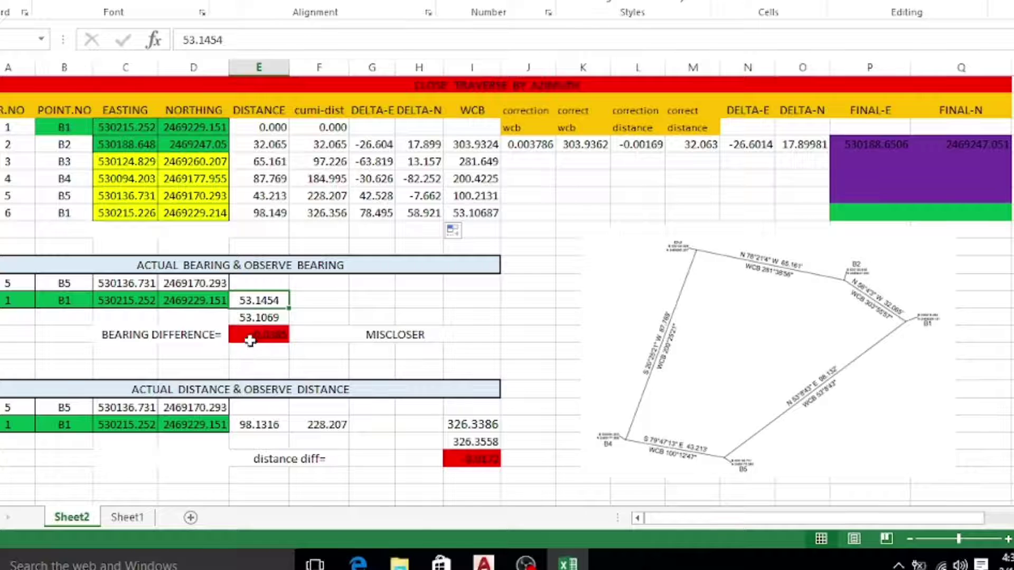
pyautogui.click(246, 332)
pyautogui.doubleClick(246, 332)
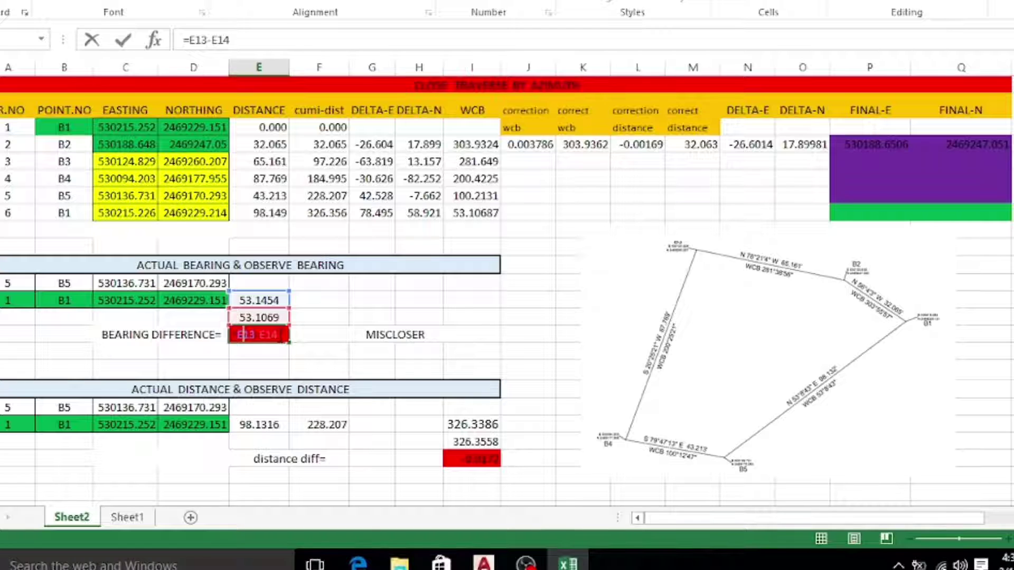
pyautogui.press('Return')
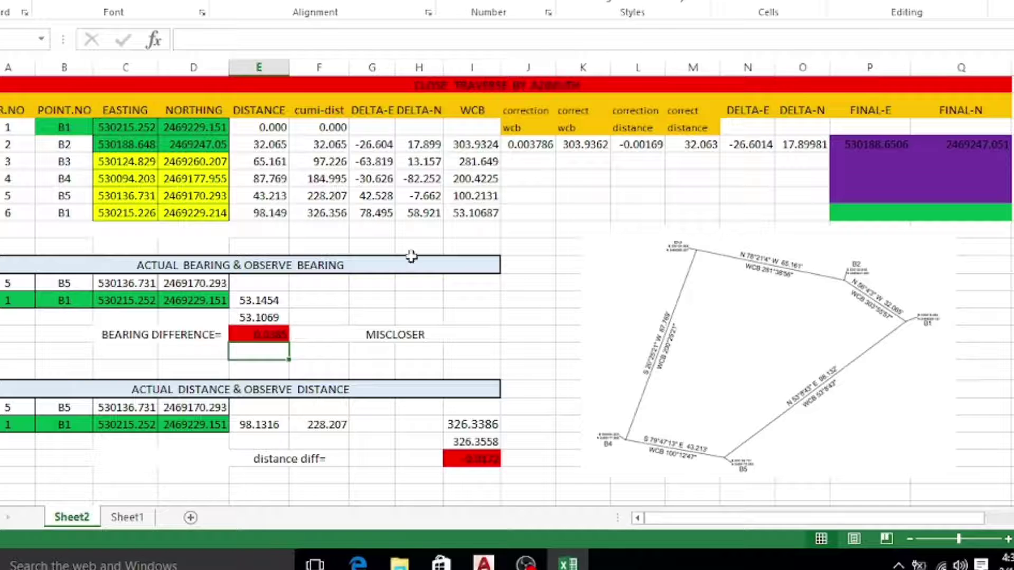
# Enter =($E$15/$F$8)*F4 in J4 and fill it to J8, giving corrections 0.003786–0.038532.
pyautogui.doubleClick(531, 146)
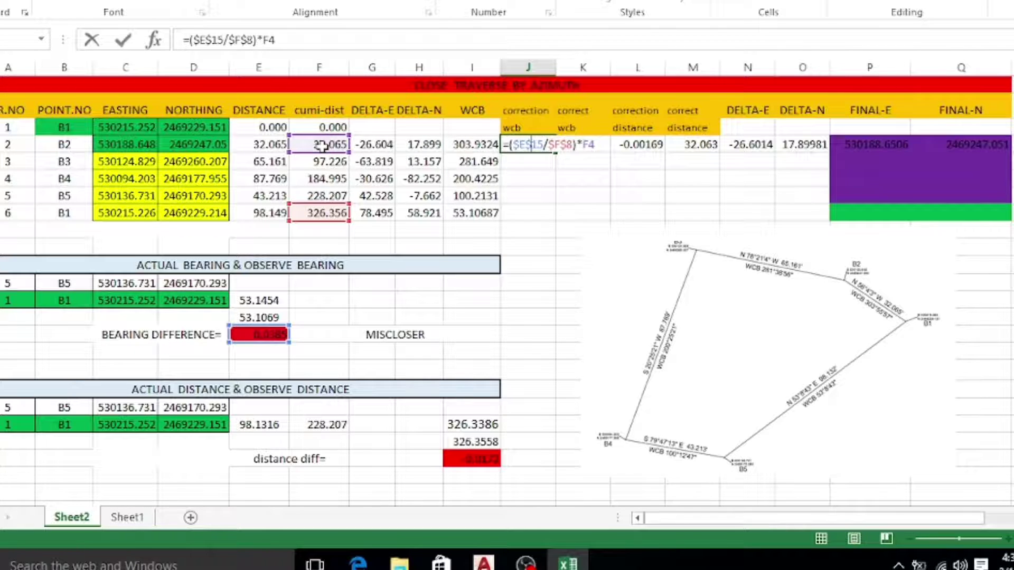
pyautogui.press('Return')
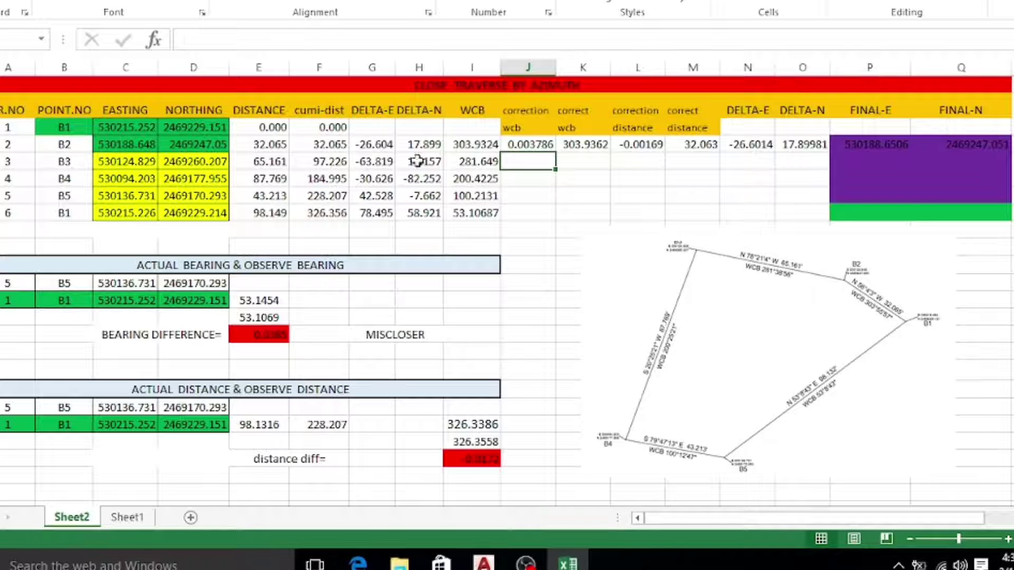
pyautogui.click(528, 144)
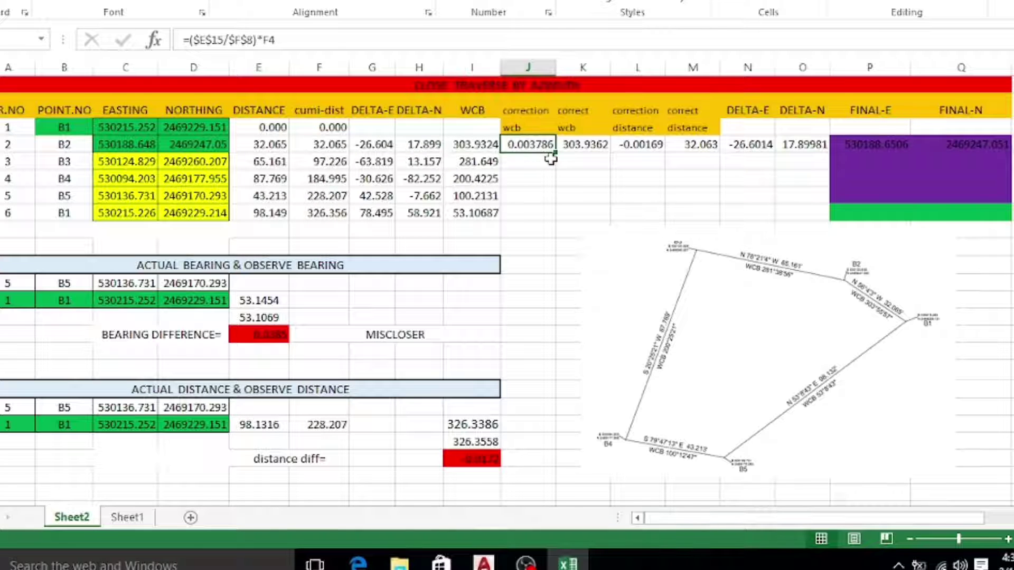
pyautogui.moveTo(555, 152); pyautogui.dragTo(558, 231)
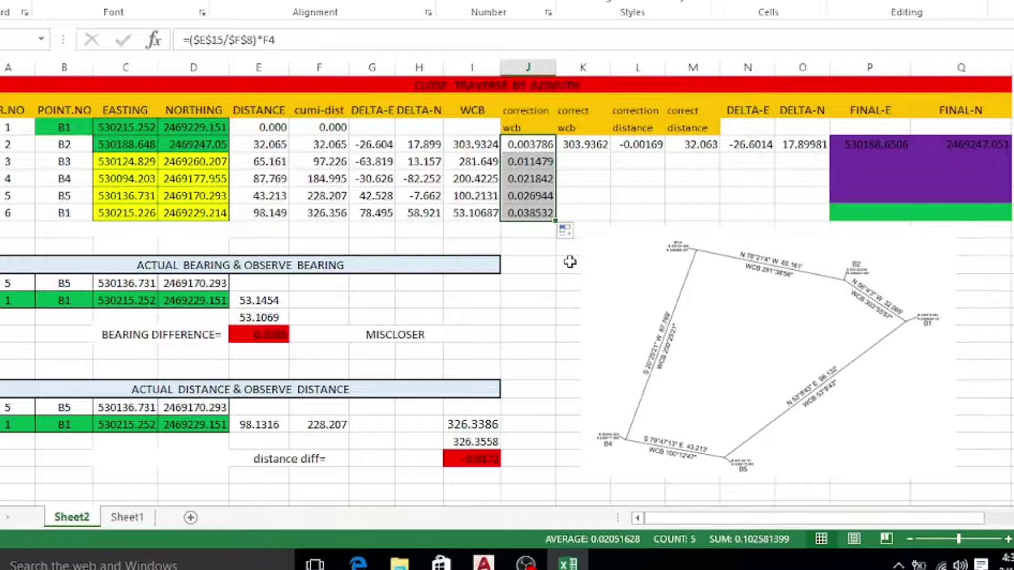
pyautogui.click(593, 144)
# Commit =I4+J4 in K4 and fill it to K8, giving corrected bearings 303.9362 to 53.1454.
pyautogui.doubleClick(593, 144)
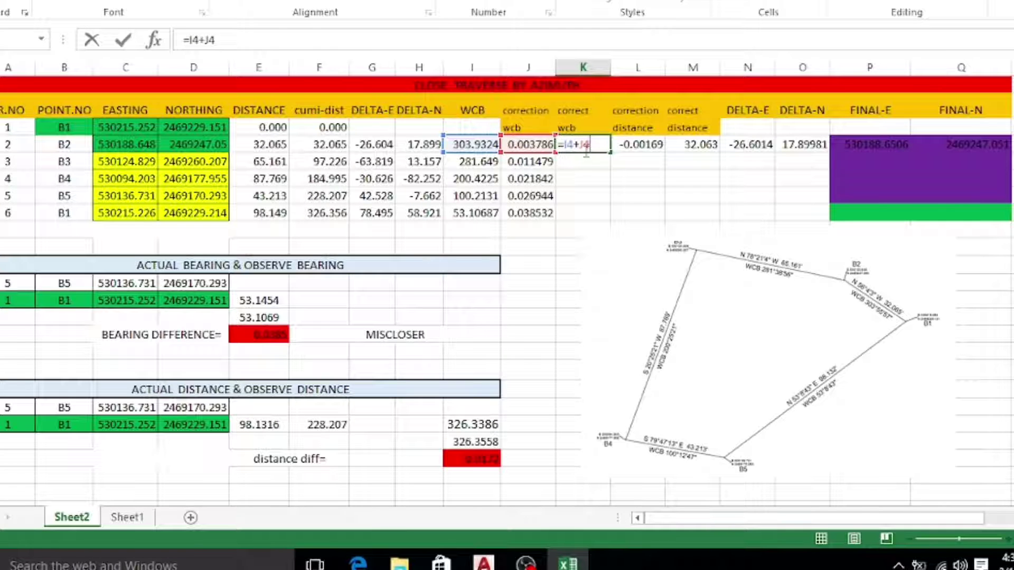
pyautogui.press('Return')
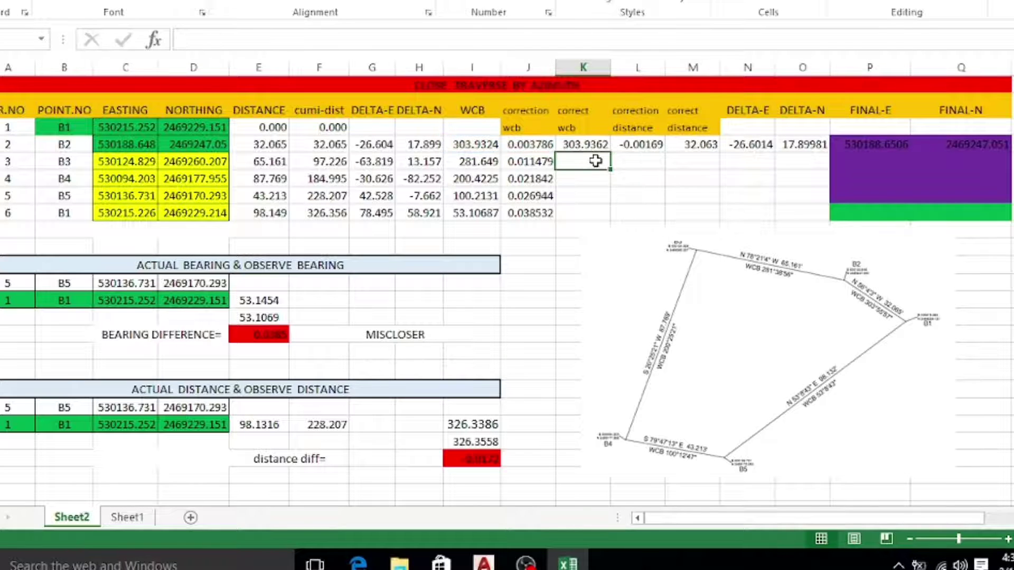
pyautogui.click(595, 145)
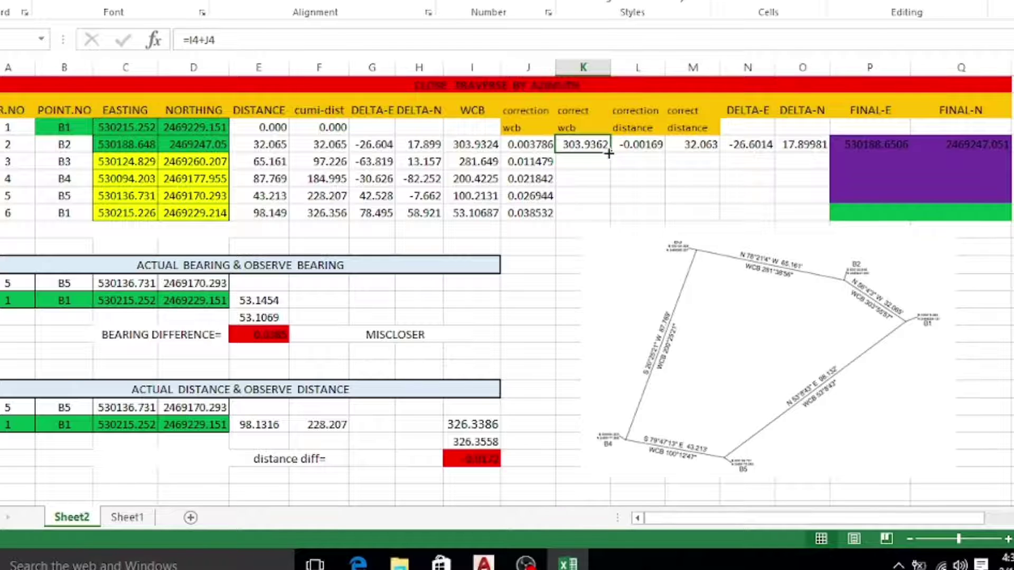
pyautogui.moveTo(610, 153); pyautogui.dragTo(612, 230)
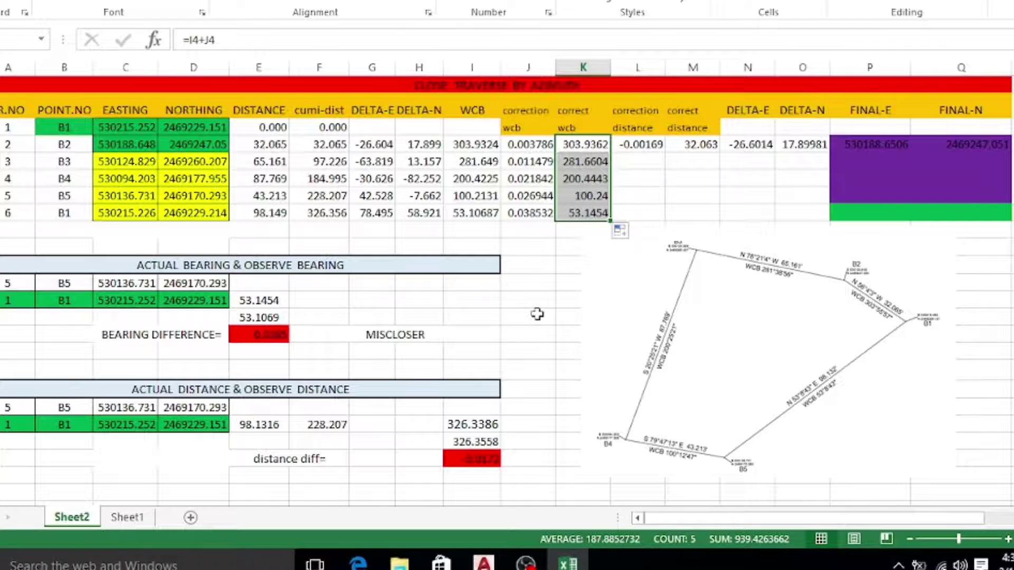
# Recheck the closing-leg distance formula and the actual total distance of 326.3386.
pyautogui.press('Right')
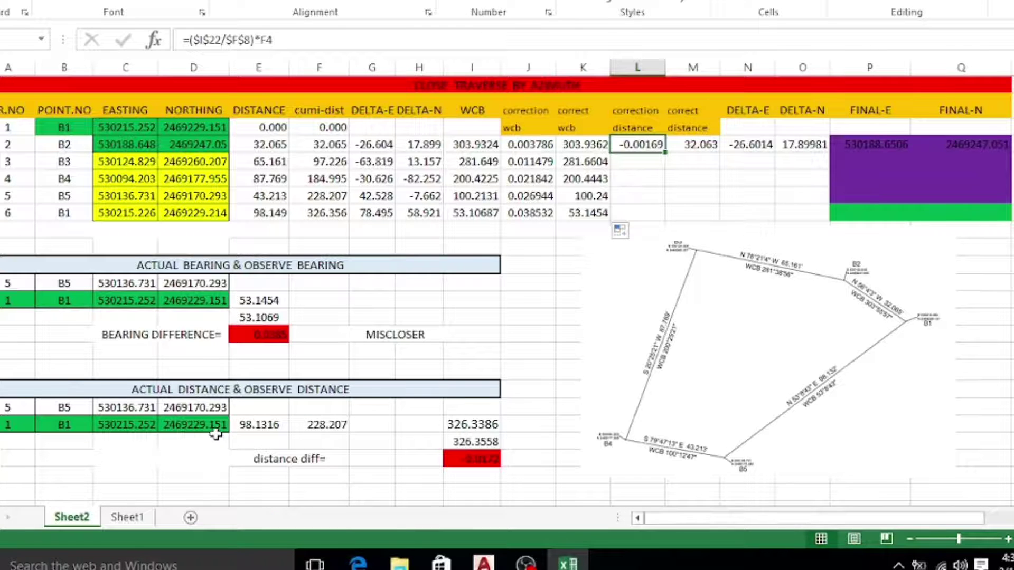
pyautogui.click(270, 426)
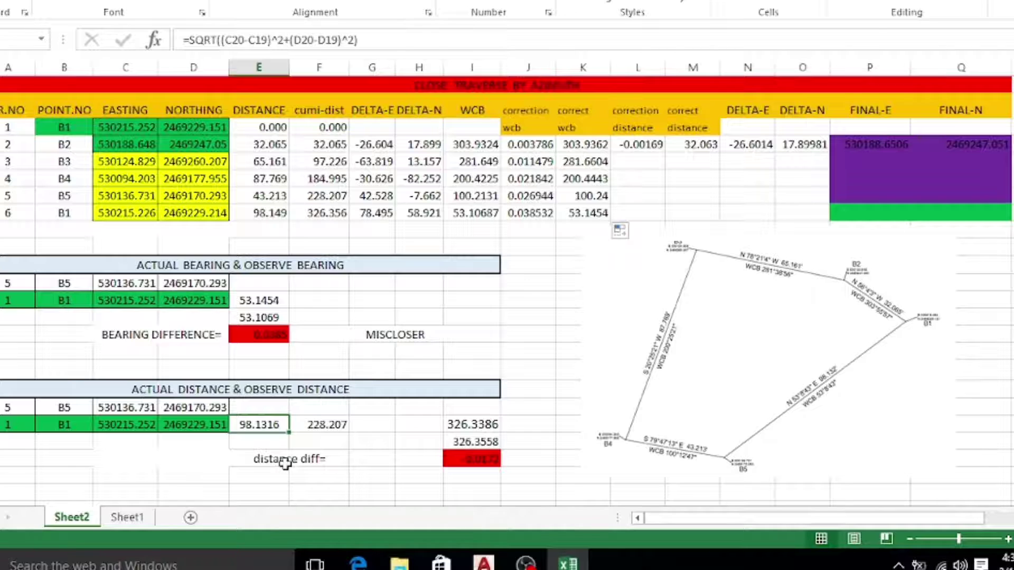
pyautogui.doubleClick(282, 425)
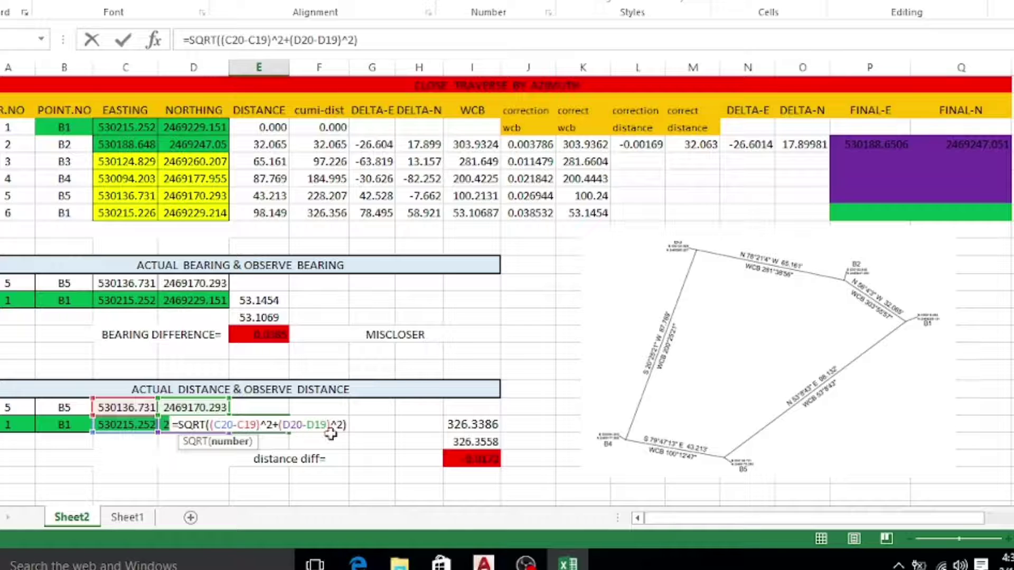
pyautogui.press('Return')
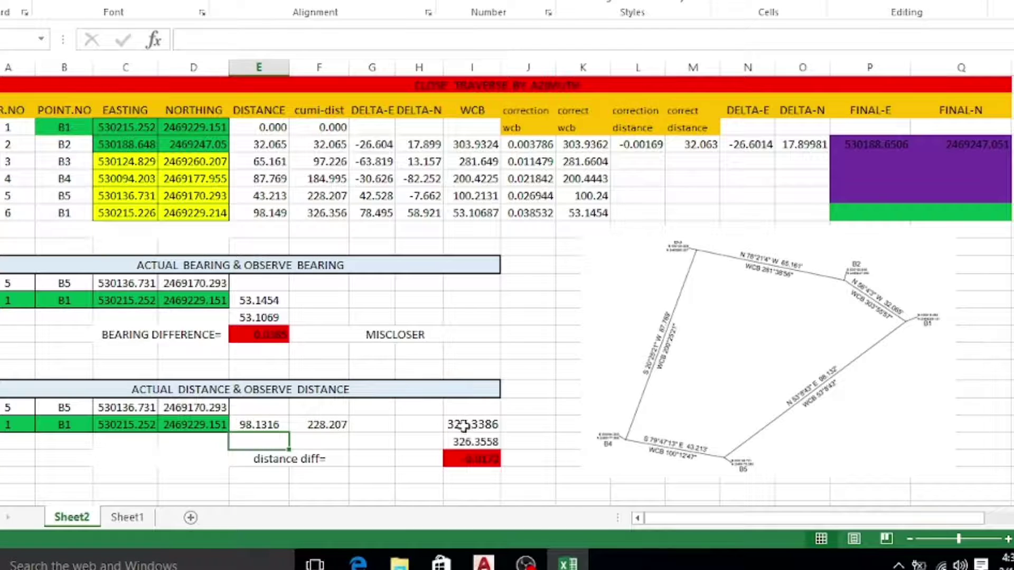
pyautogui.doubleClick(468, 425)
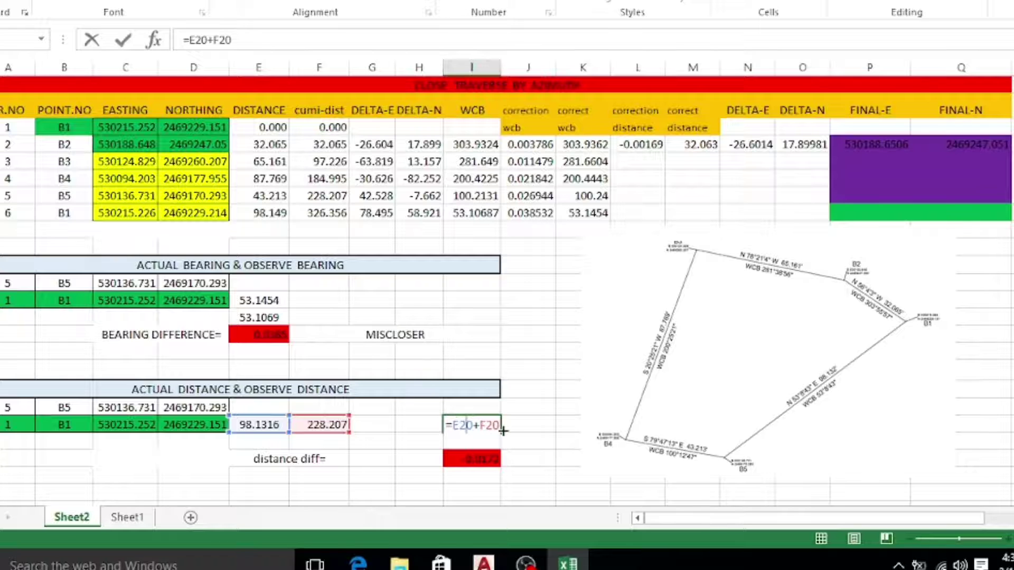
pyautogui.press('Return')
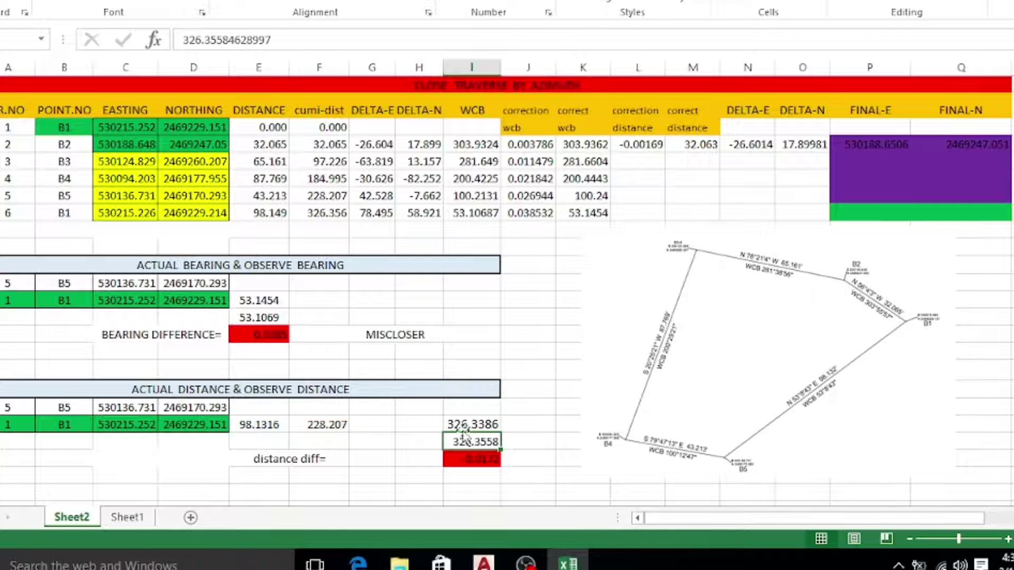
pyautogui.click(461, 424)
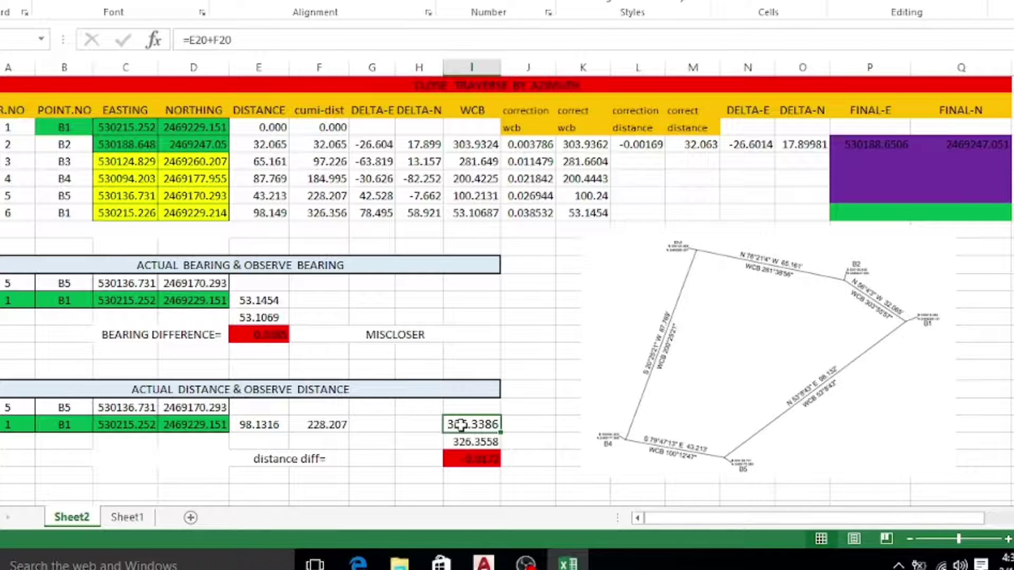
# Label the two distance totals ACTUAL in H20 and OBS in H21.
pyautogui.click(419, 421)
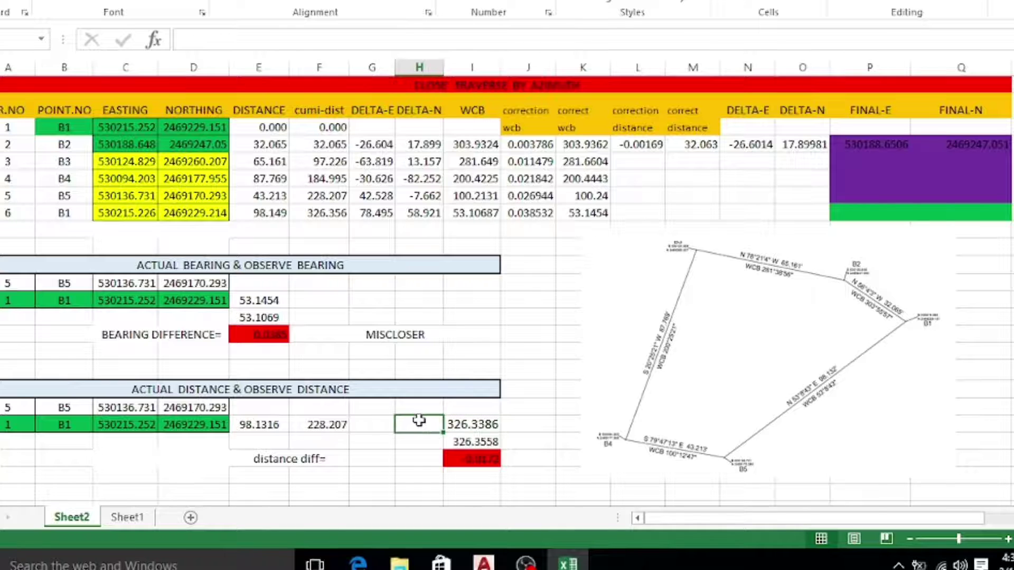
pyautogui.write('ACTUAL')
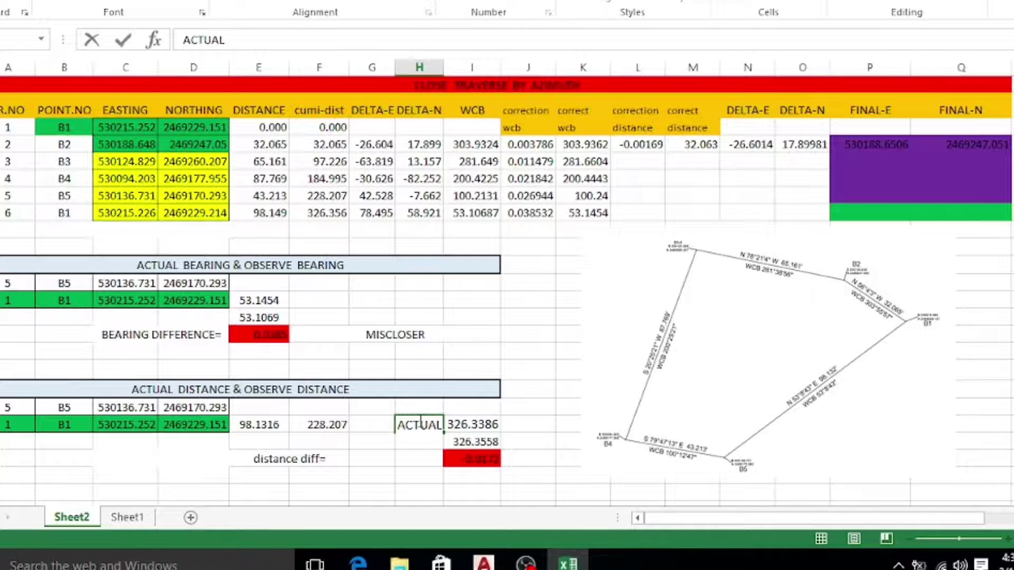
pyautogui.press('Return')
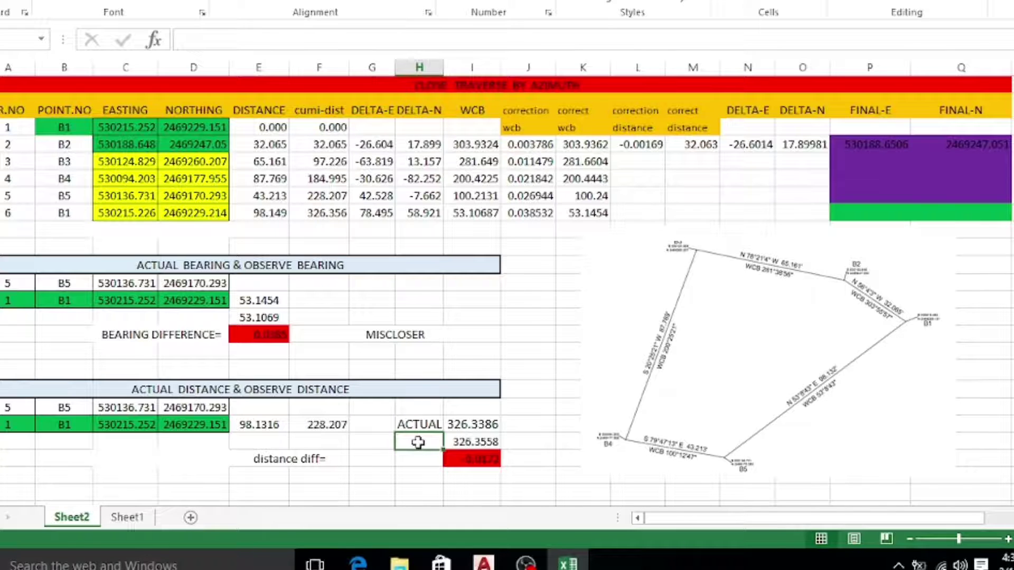
pyautogui.write('OBS')
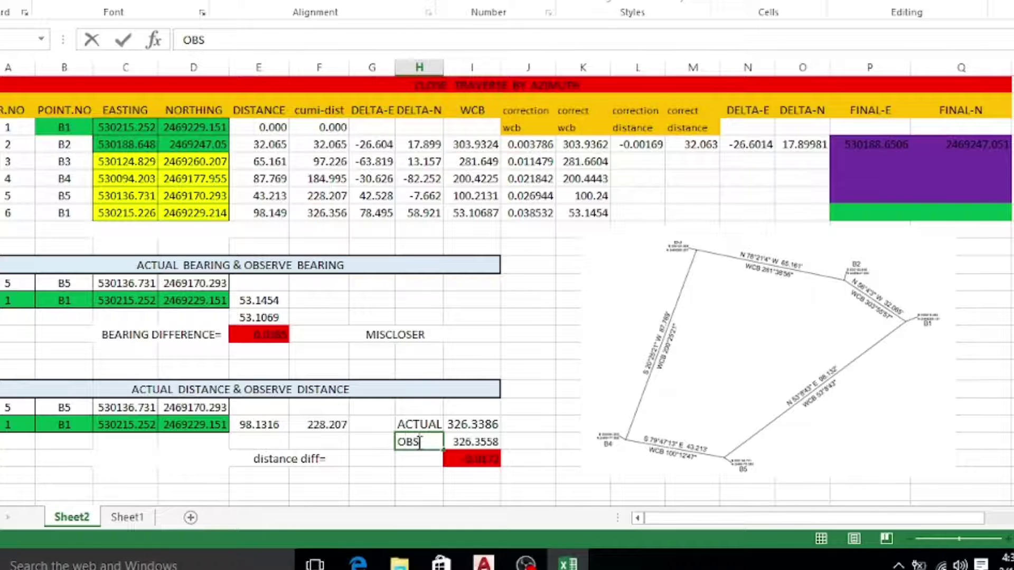
pyautogui.press('Return')
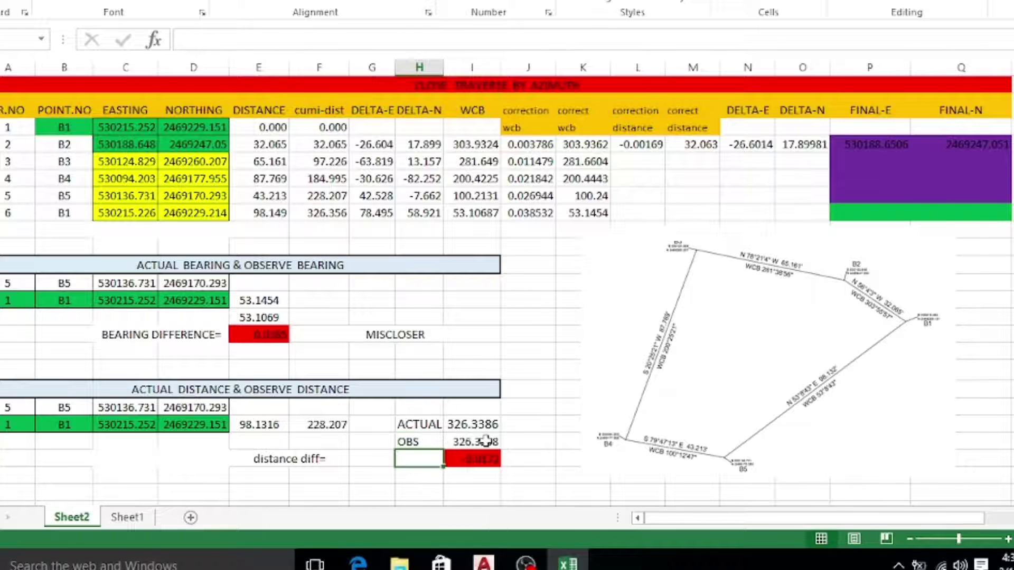
# Recompute the distance difference as =I20-I21 using ACTUAL 326.3386 and OBS 326.3558.
pyautogui.click(332, 213)
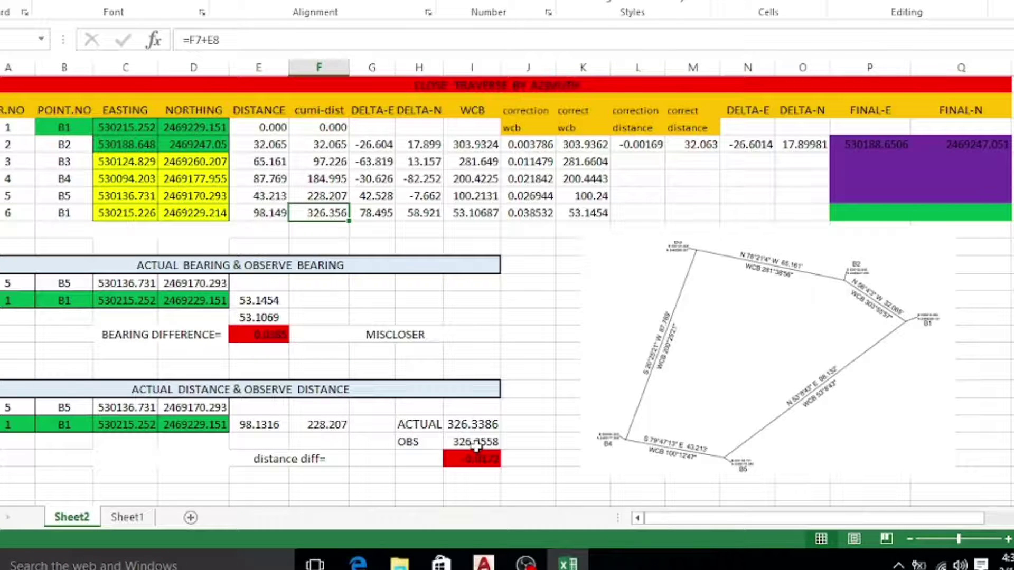
pyautogui.click(486, 459)
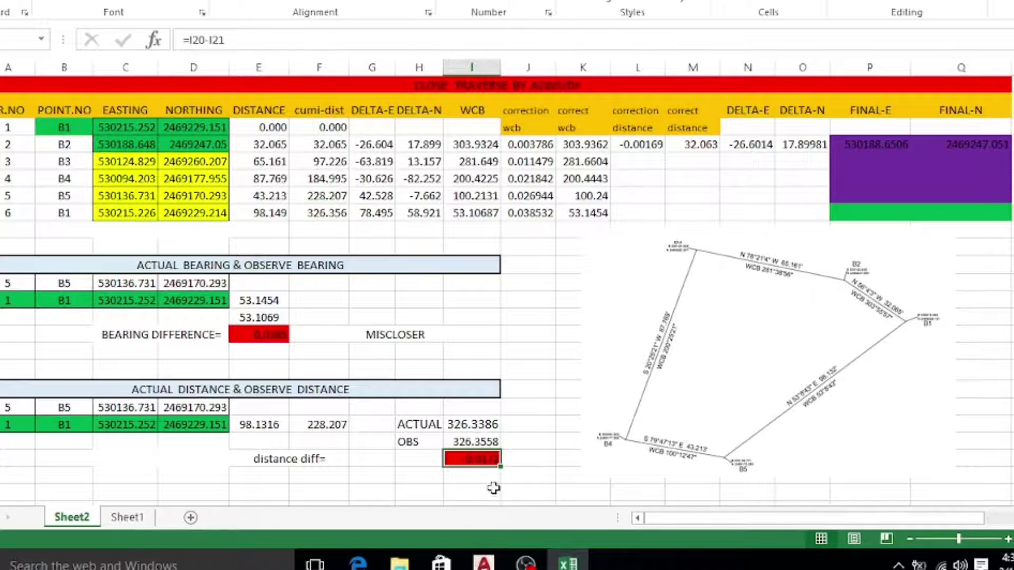
pyautogui.doubleClick(487, 461)
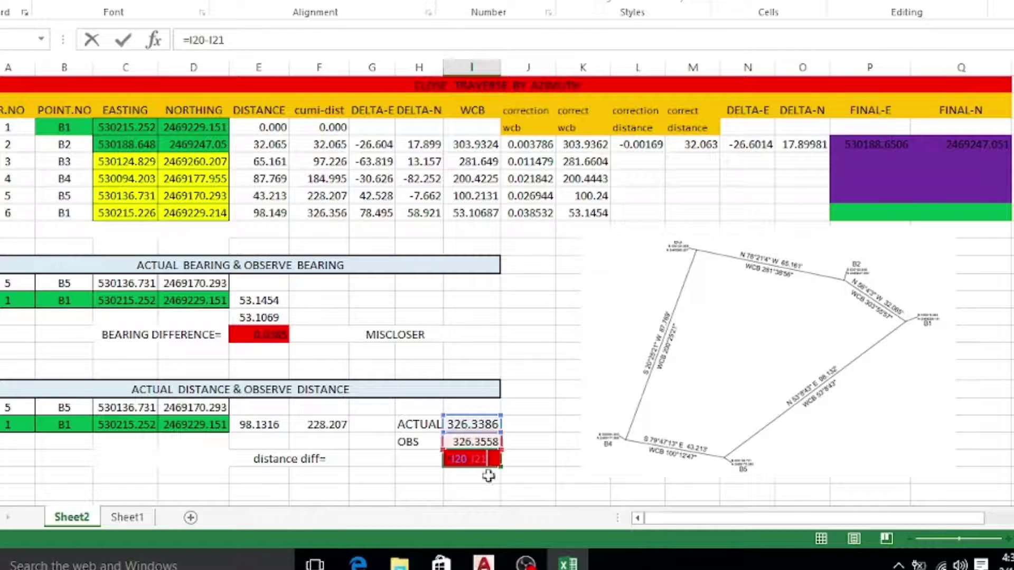
pyautogui.press('Return')
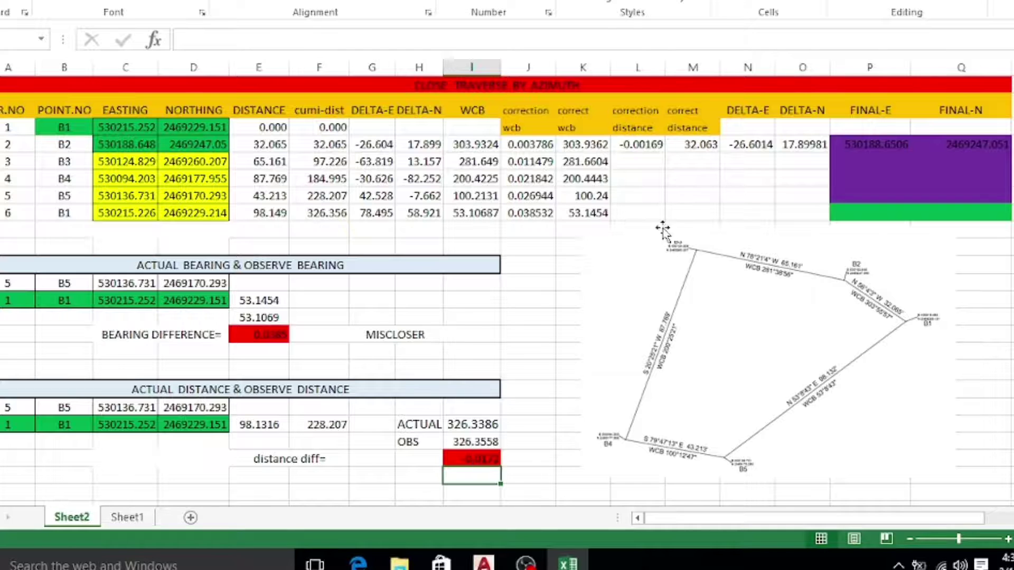
# Enter =($I$22/$F$8)*F4 as the first distance correction and fill it down, giving -0.00169 to -0.01724.
pyautogui.doubleClick(643, 145)
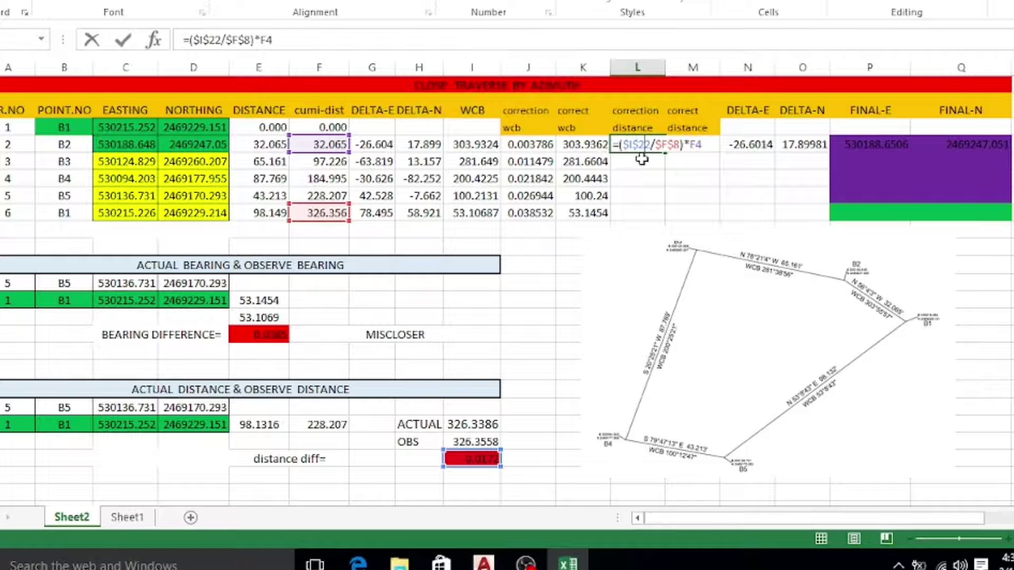
pyautogui.press('Return')
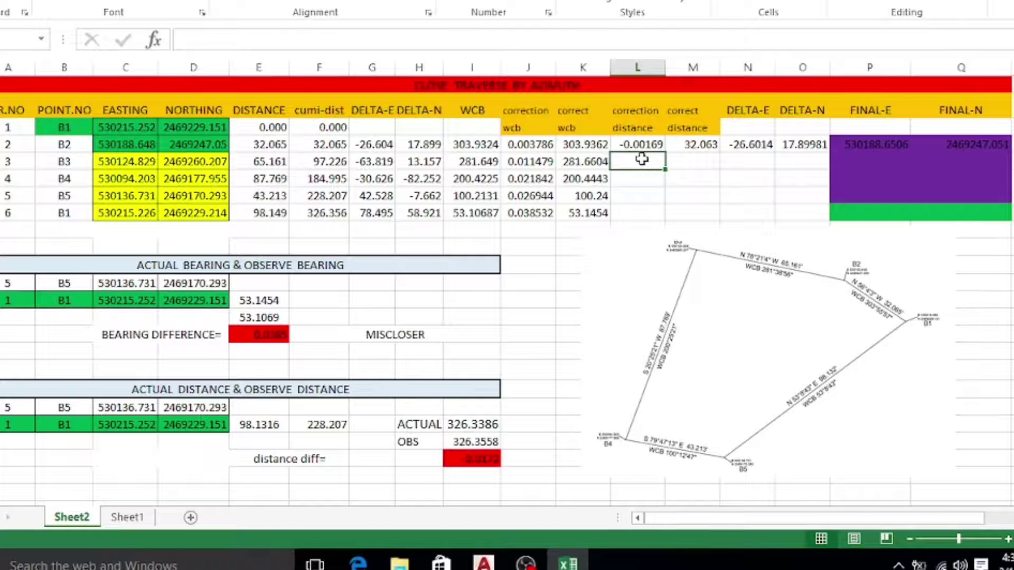
pyautogui.click(644, 147)
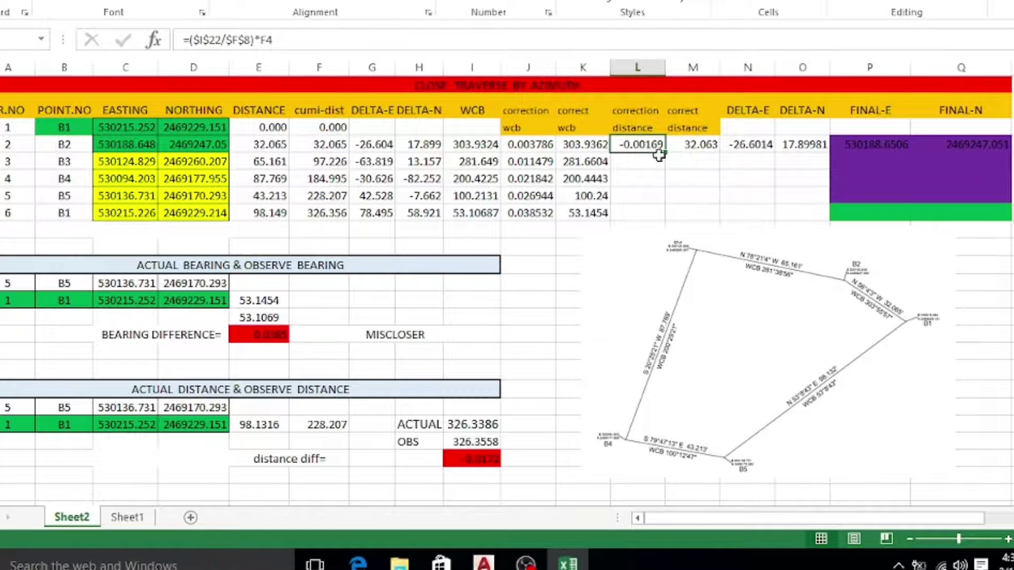
pyautogui.moveTo(666, 153); pyautogui.dragTo(662, 223)
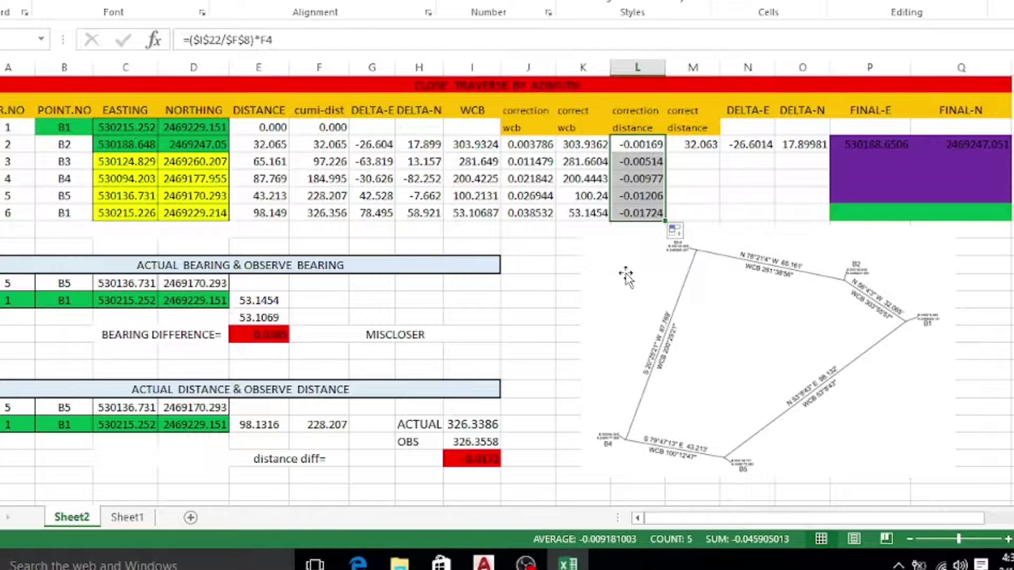
pyautogui.press('Return')
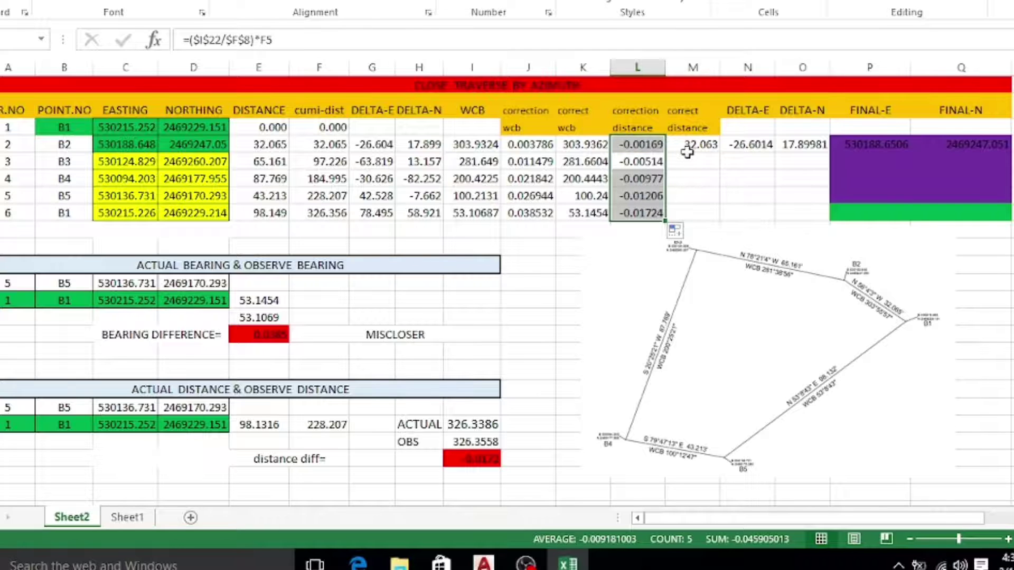
# Enter =E4+L4 as B2's corrected distance and fill it down, giving 32.063 to 98.131.
pyautogui.click(689, 150)
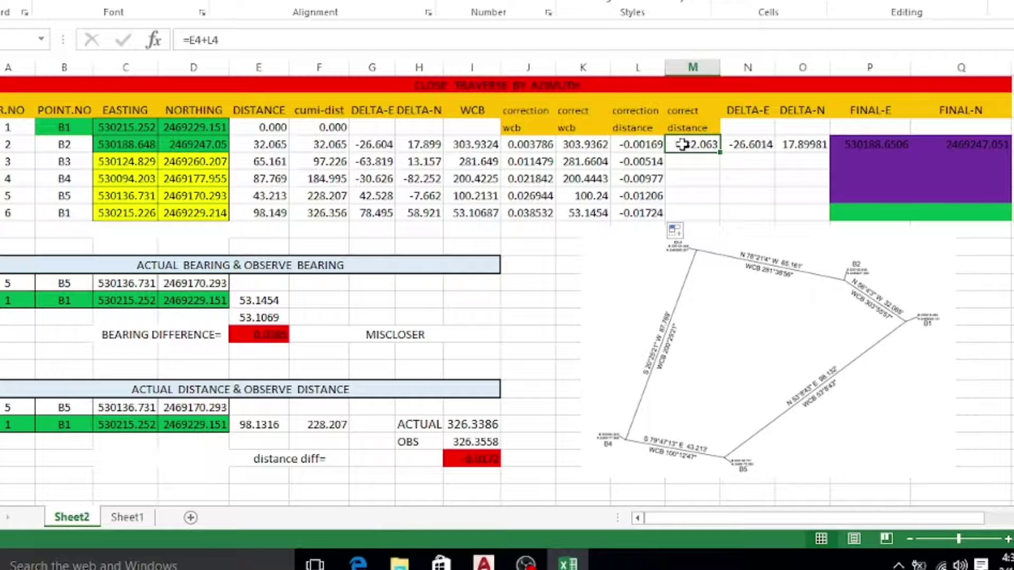
pyautogui.doubleClick(682, 144)
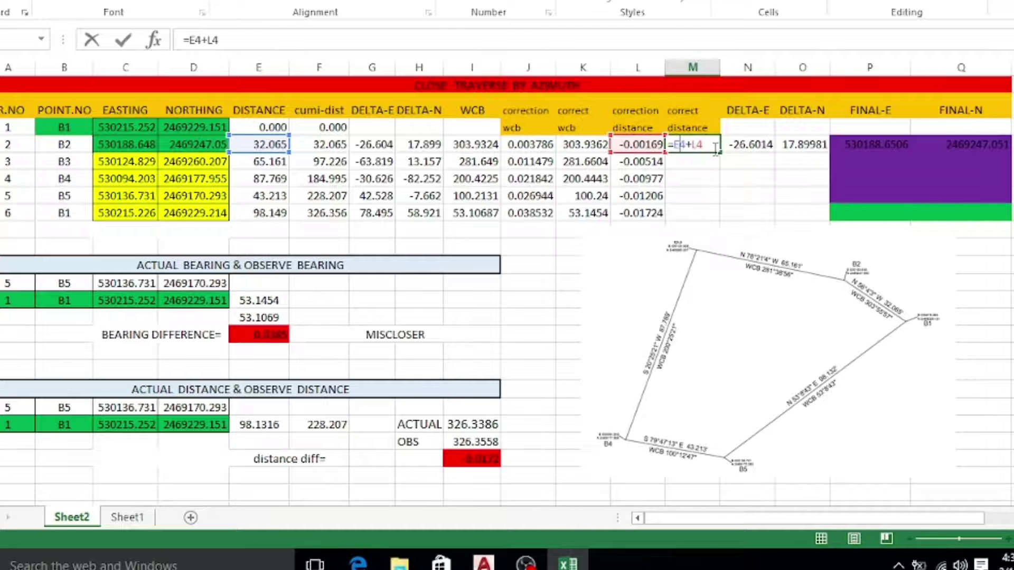
pyautogui.press('Return')
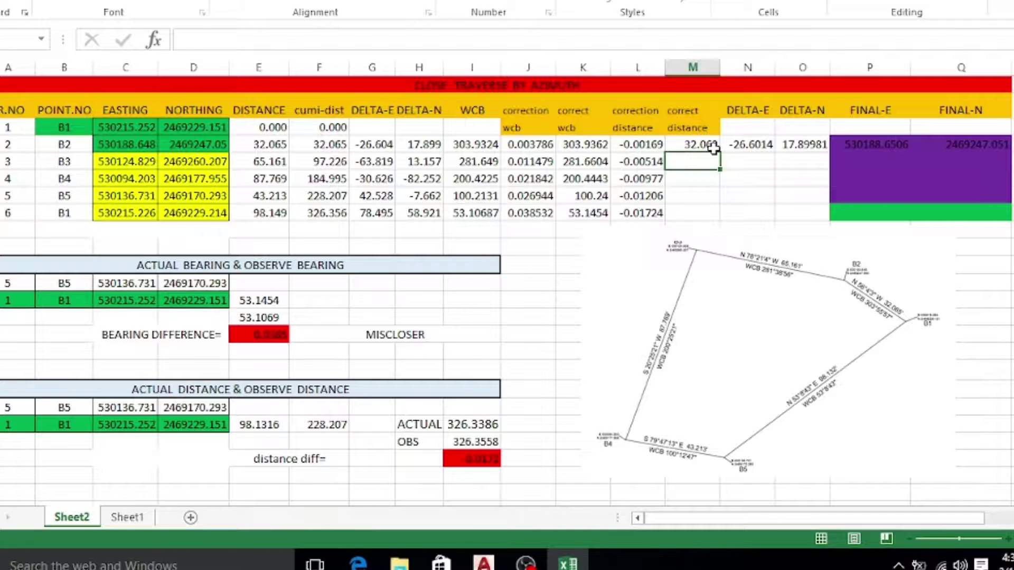
pyautogui.click(712, 148)
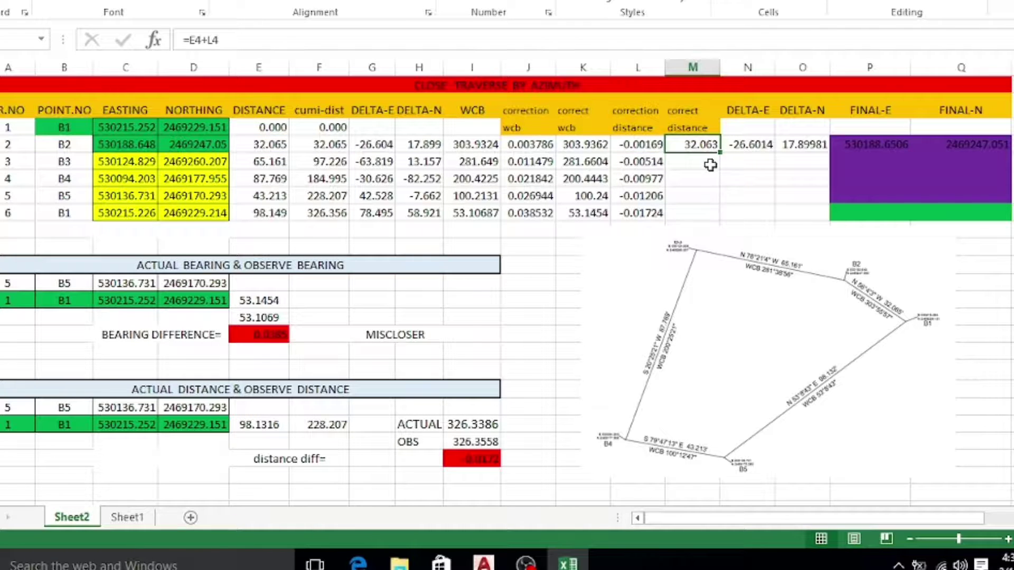
pyautogui.moveTo(721, 152); pyautogui.dragTo(720, 218)
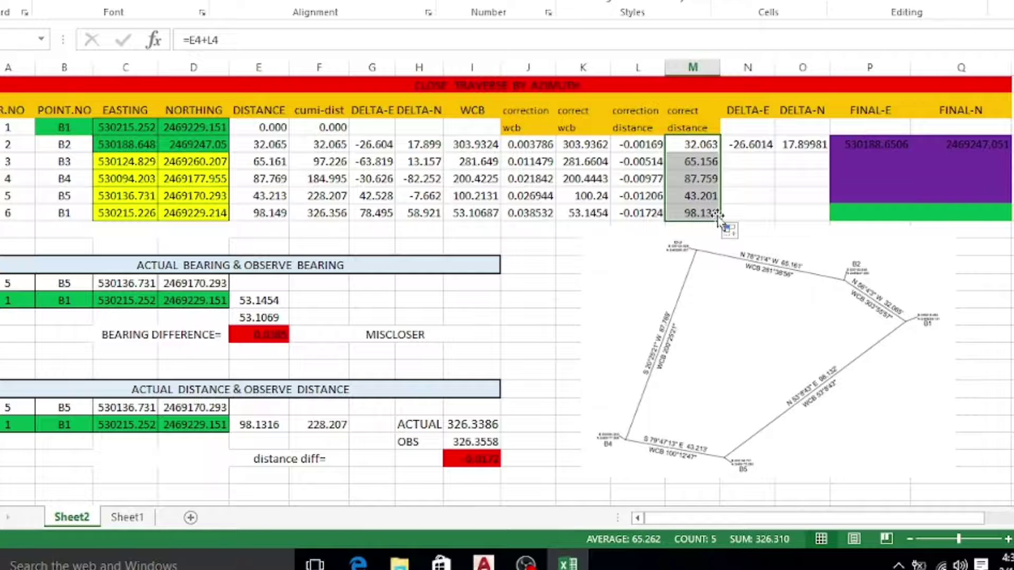
# Compare the B1 corrected distance formula with the 98.1316 distance cell's formula.
pyautogui.click(246, 428)
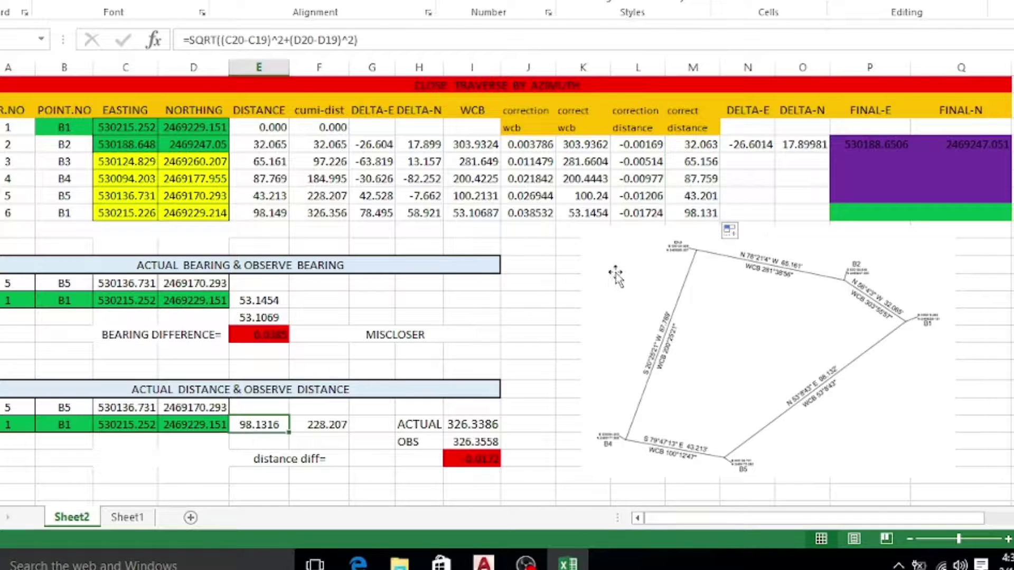
pyautogui.click(708, 219)
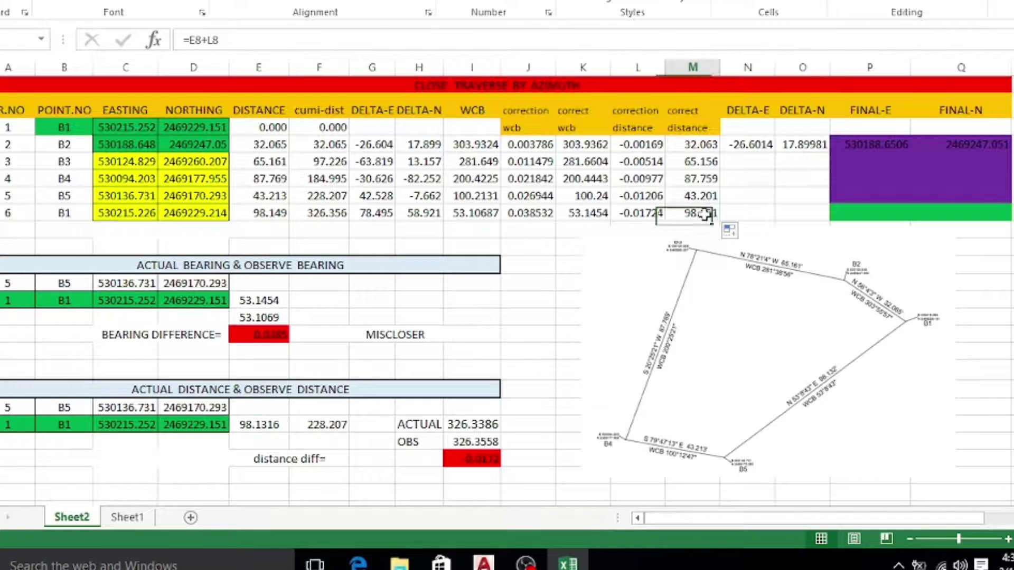
pyautogui.click(278, 425)
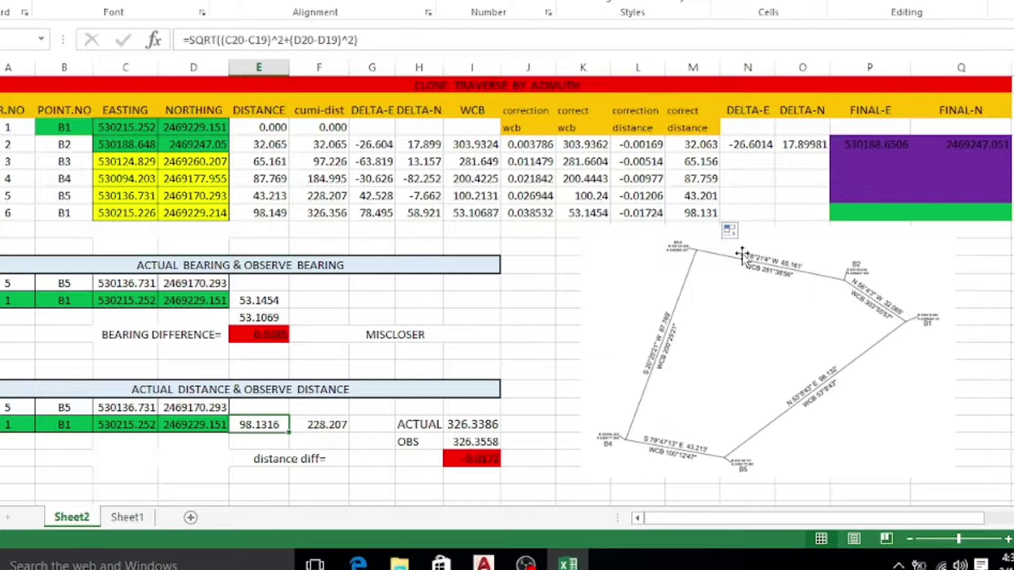
# Fill the corrected DELTA-E column with =SIN(RADIANS(K4))*M4 from B2 down to B1.
pyautogui.doubleClick(742, 144)
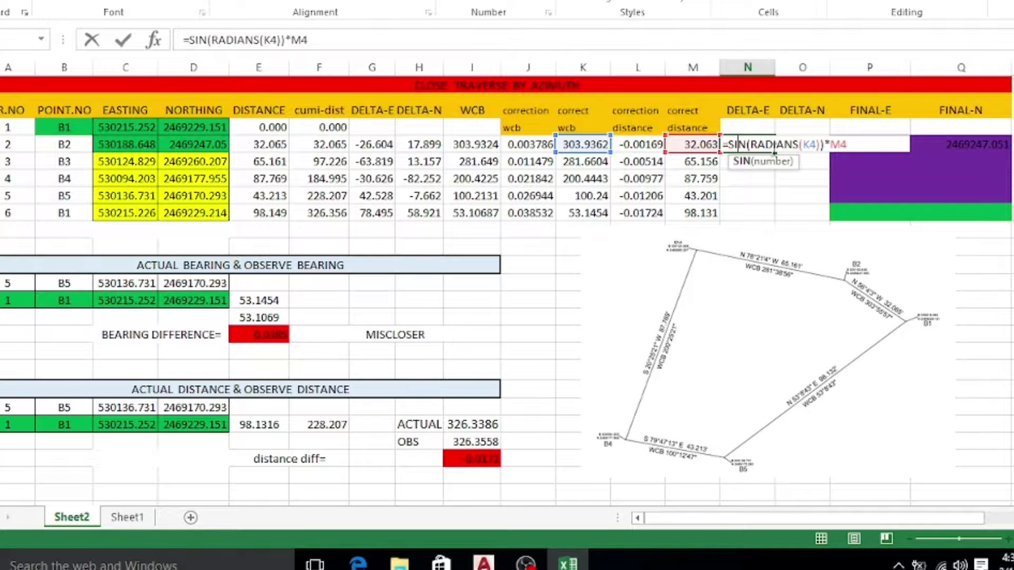
pyautogui.press('Return')
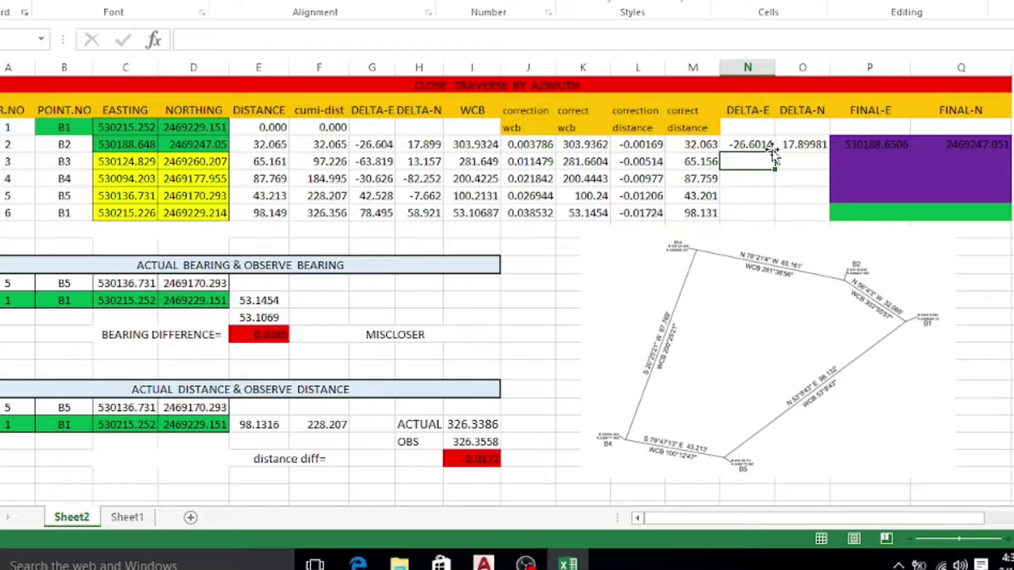
pyautogui.click(766, 144)
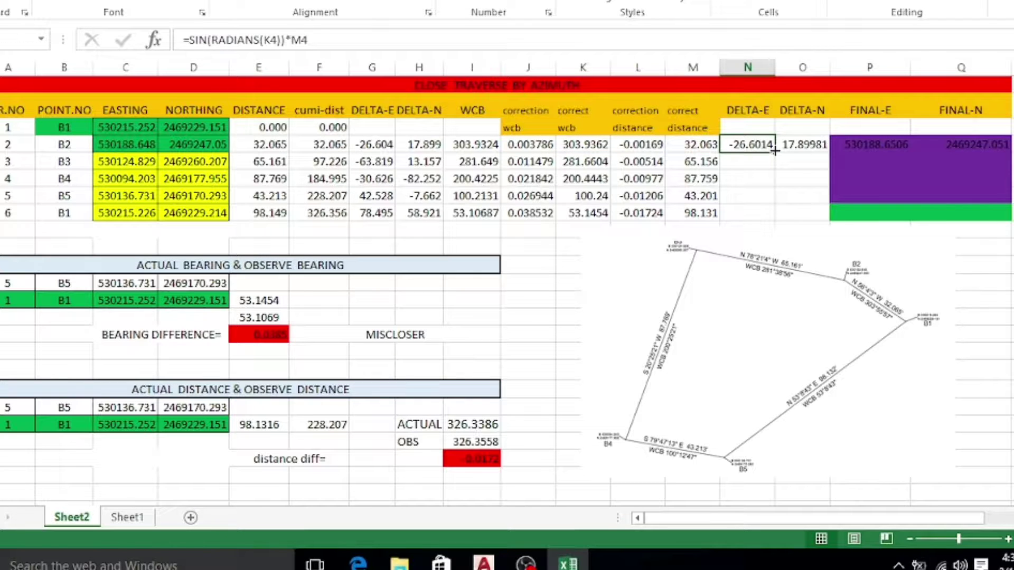
pyautogui.moveTo(775, 151); pyautogui.dragTo(772, 221)
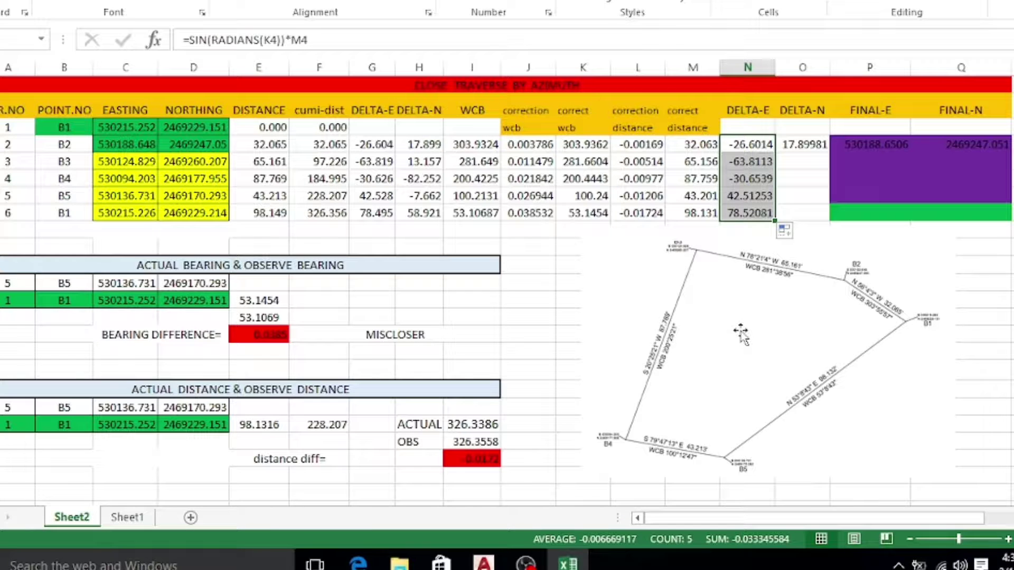
pyautogui.click(805, 144)
# Fill the corrected DELTA-N column with =COS(RADIANS(K4))*M4 from B2 down to B1.
pyautogui.doubleClick(805, 144)
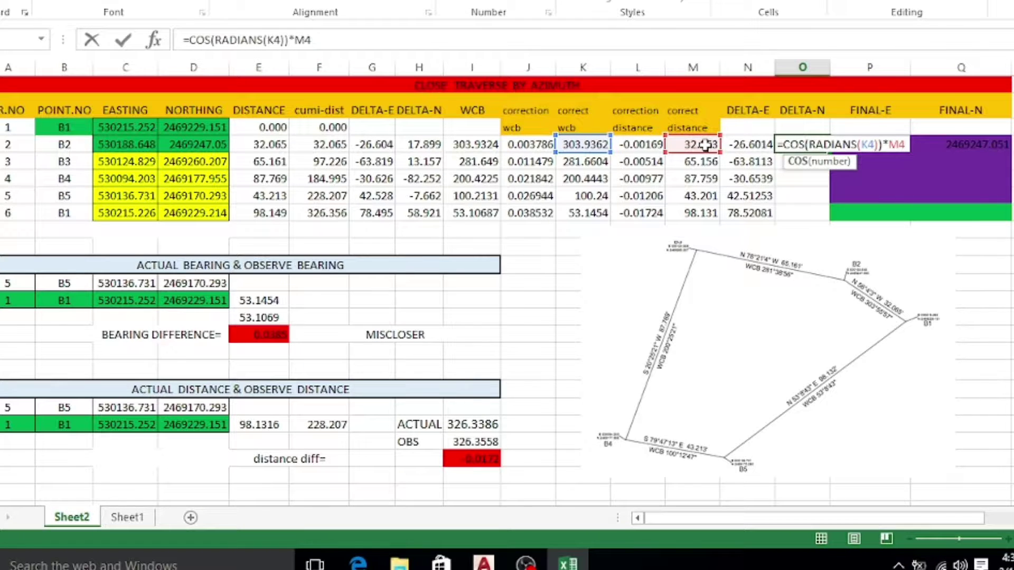
pyautogui.press('Return')
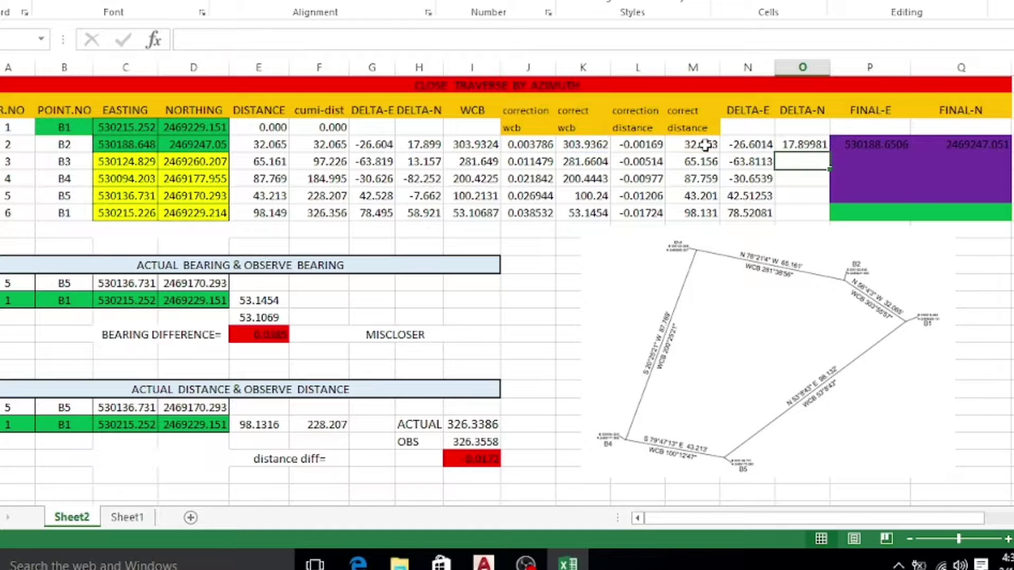
pyautogui.click(802, 144)
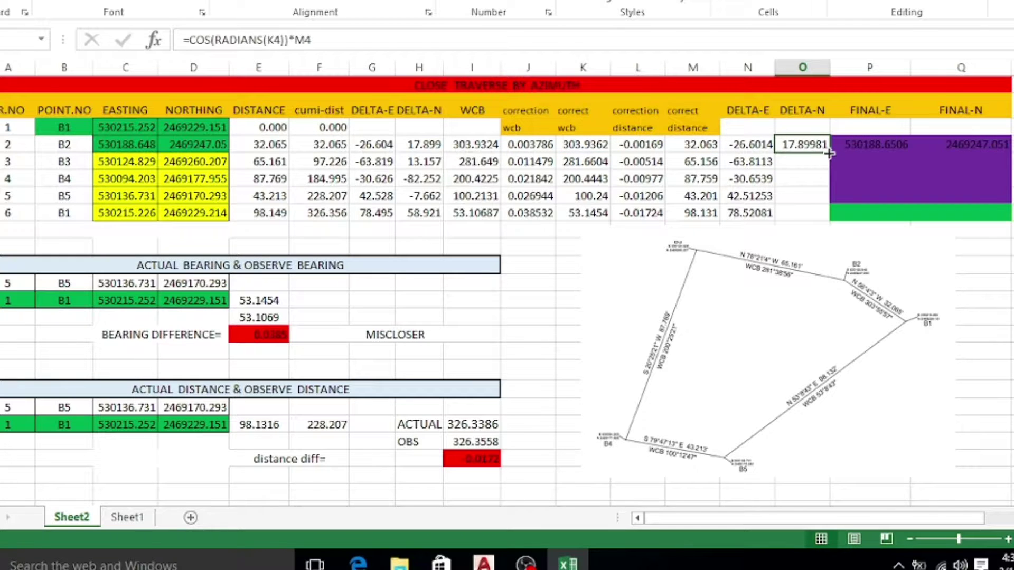
pyautogui.moveTo(830, 152); pyautogui.dragTo(827, 214)
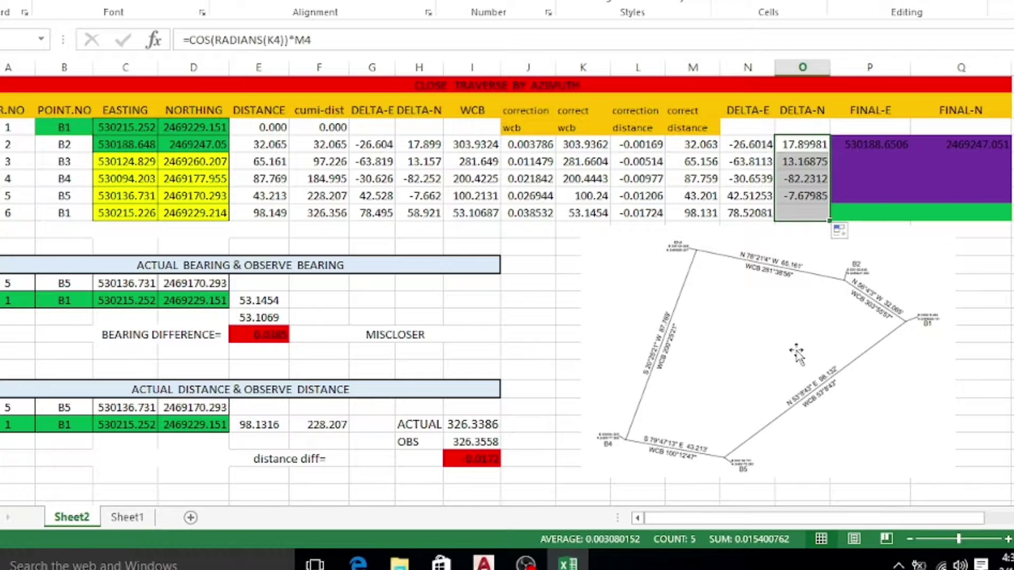
# Fill FINAL-E with =C3+N4 from B2 down to B1, ending at 530215.2518.
pyautogui.doubleClick(866, 147)
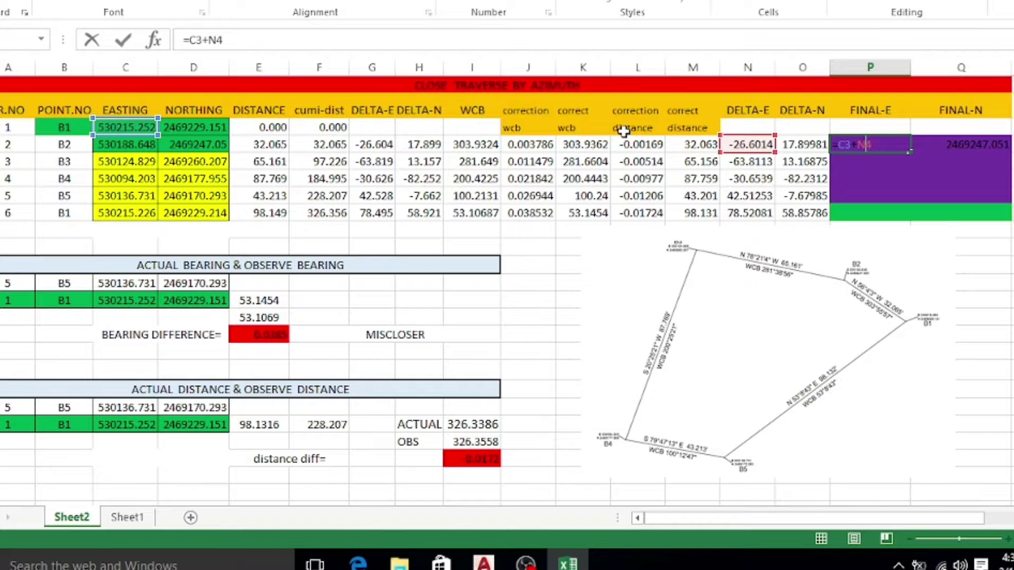
pyautogui.press('Return')
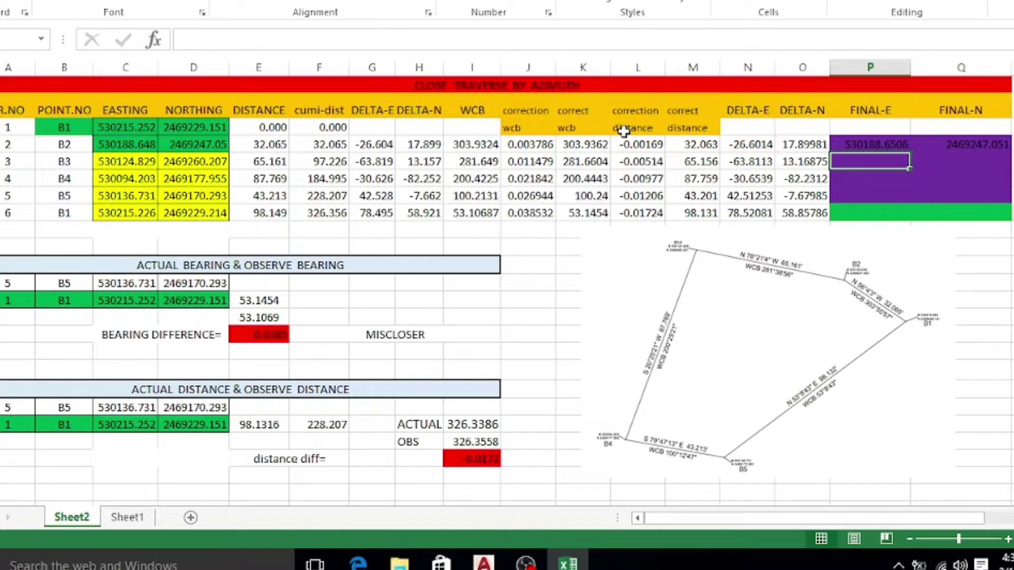
pyautogui.click(860, 146)
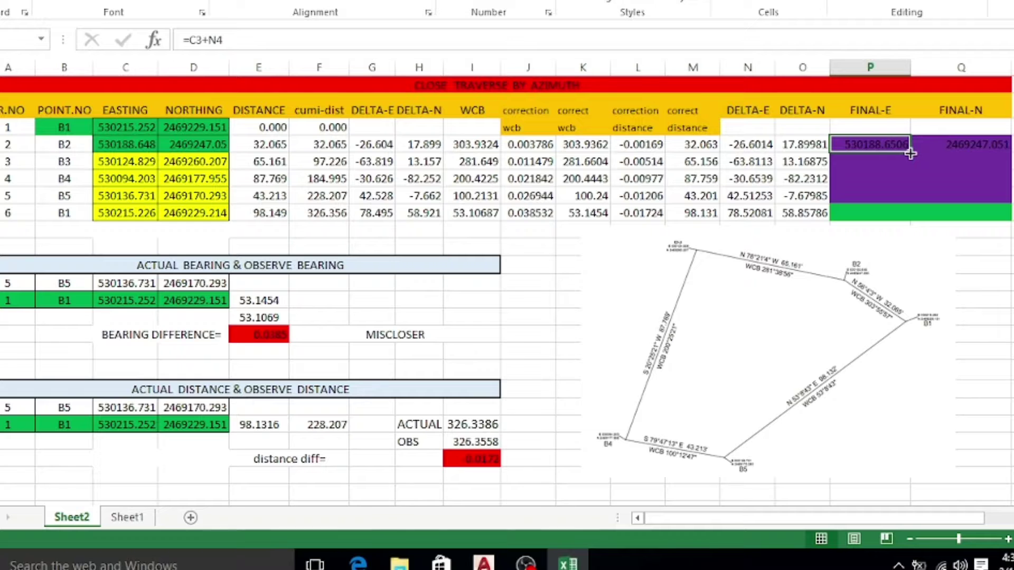
pyautogui.moveTo(908, 152); pyautogui.dragTo(906, 215)
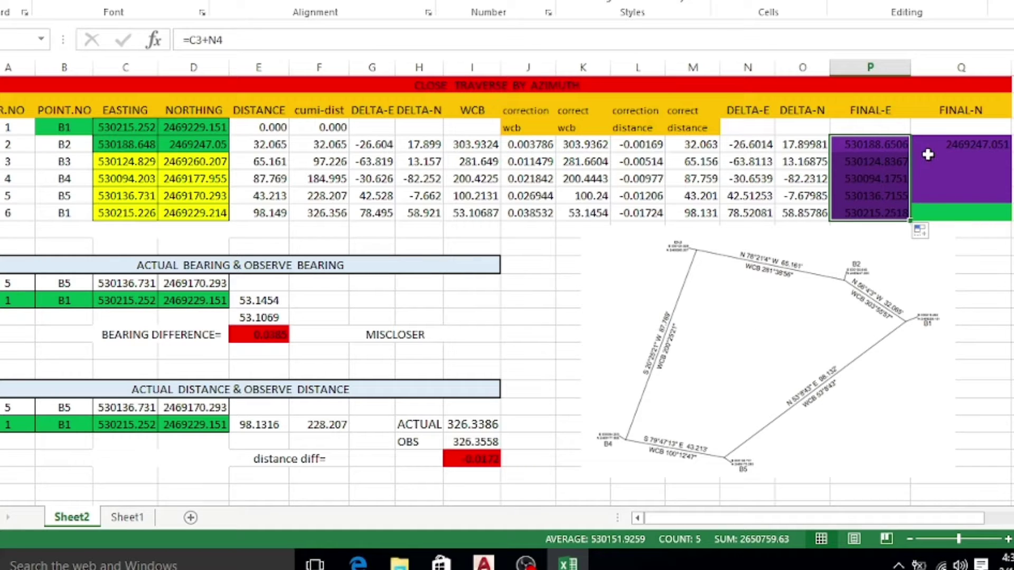
# Fill FINAL-N with =D3+O4 from B2 down to B1, starting at 2469247.051.
pyautogui.doubleClick(945, 144)
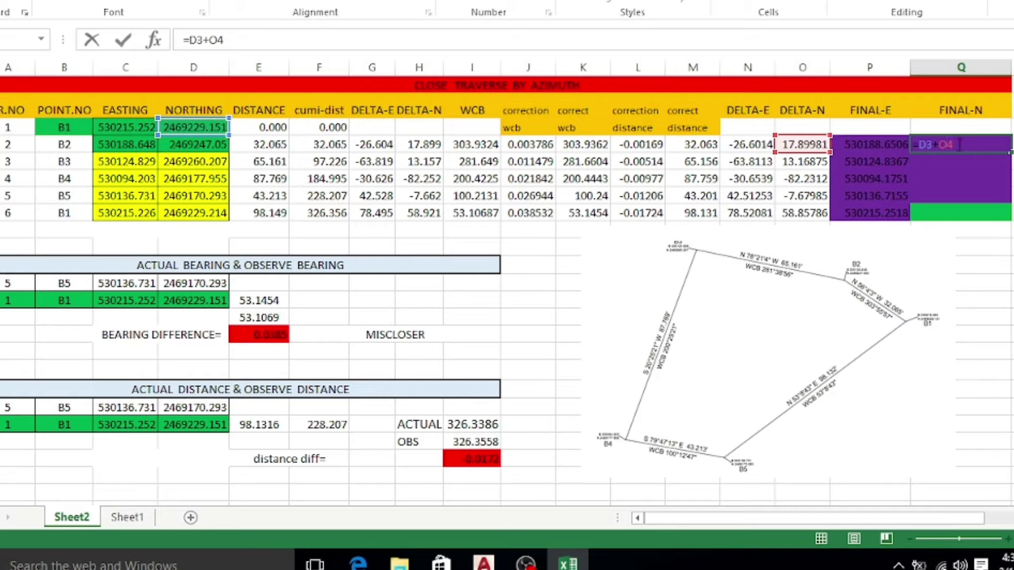
pyautogui.press('Return')
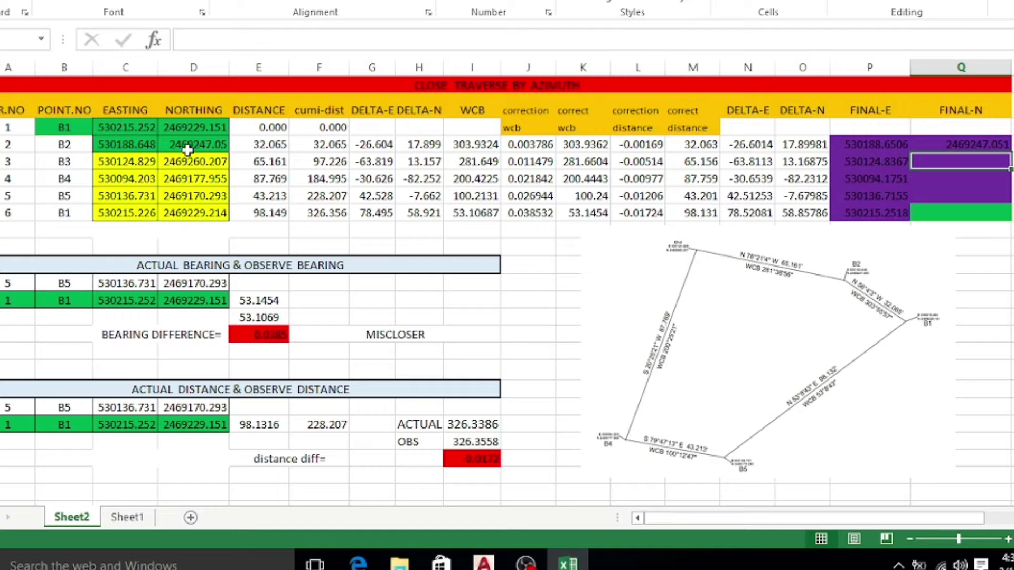
pyautogui.click(993, 142)
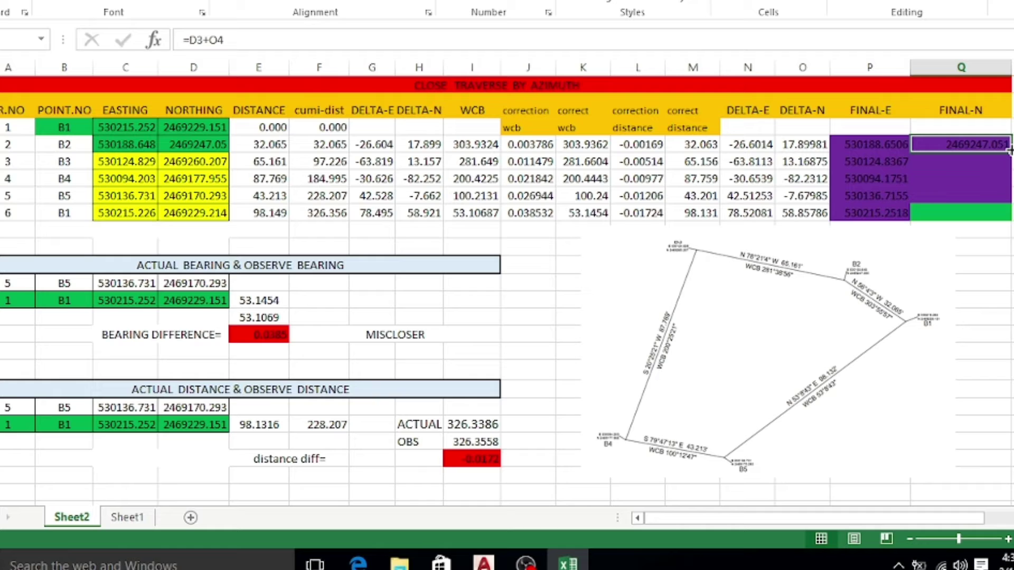
pyautogui.moveTo(1010, 152); pyautogui.dragTo(1006, 214)
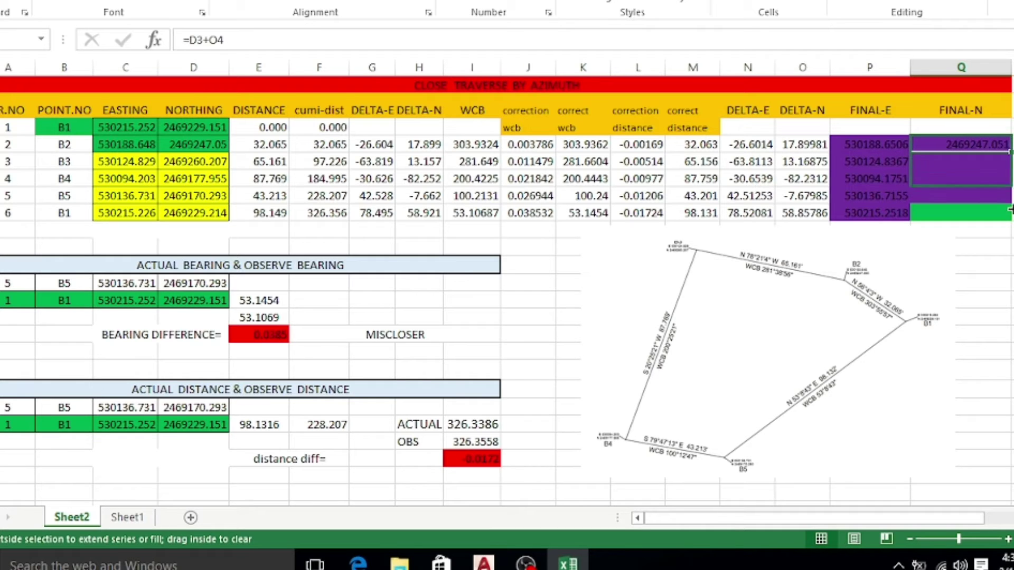